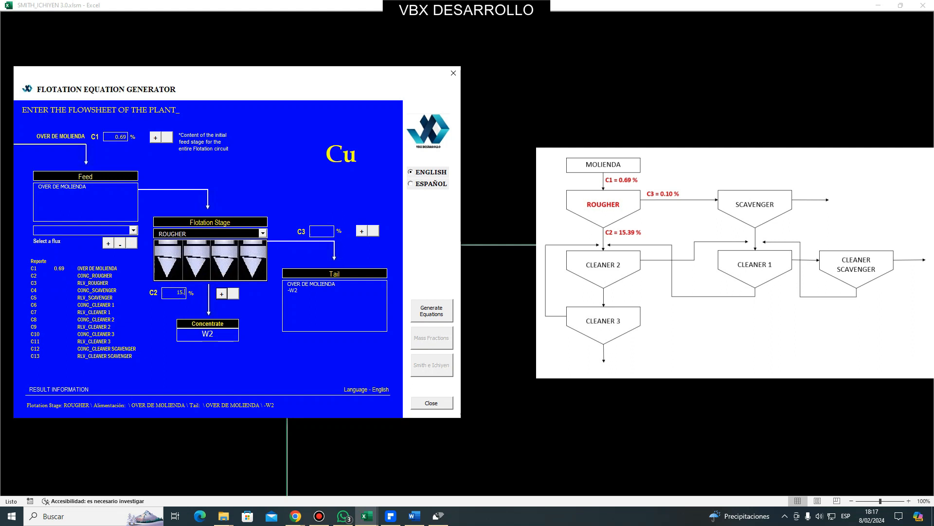
- Register the copper grades of the ROUGHER stage: concentrate C2 as 15.39 % and tail C3 as 0.10 %
click(220, 292)
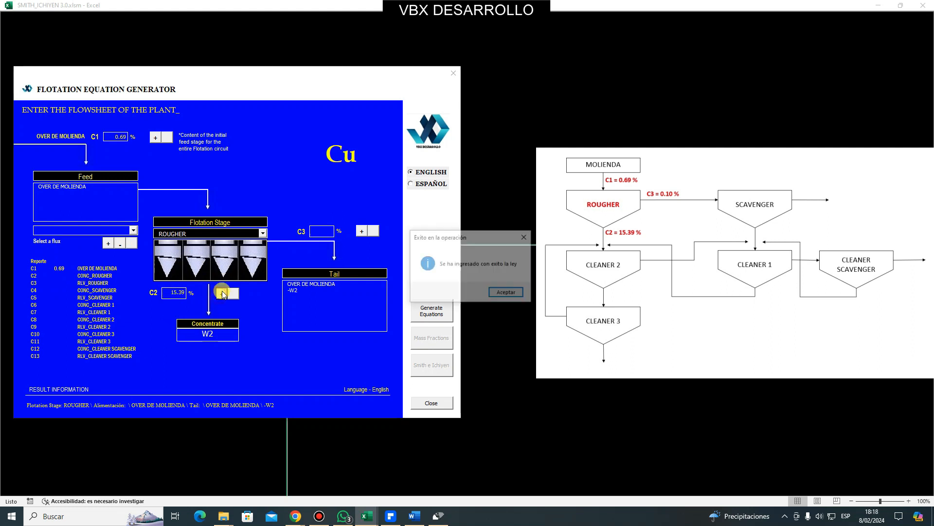
click(492, 295)
click(322, 236)
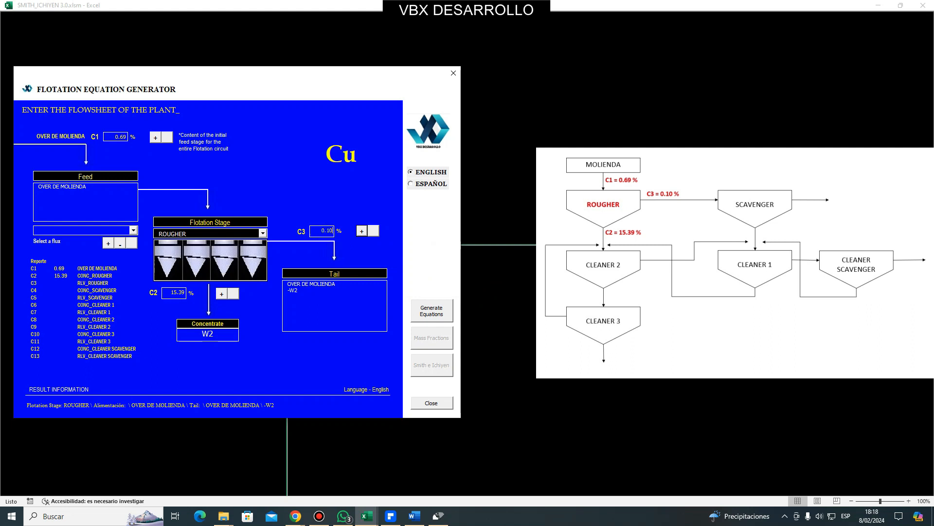
click(361, 230)
click(494, 295)
- Register the SCAVENGER stage's copper grades: concentrate C4 as 1.40 % and tail C5 as 0.09 %
click(171, 233)
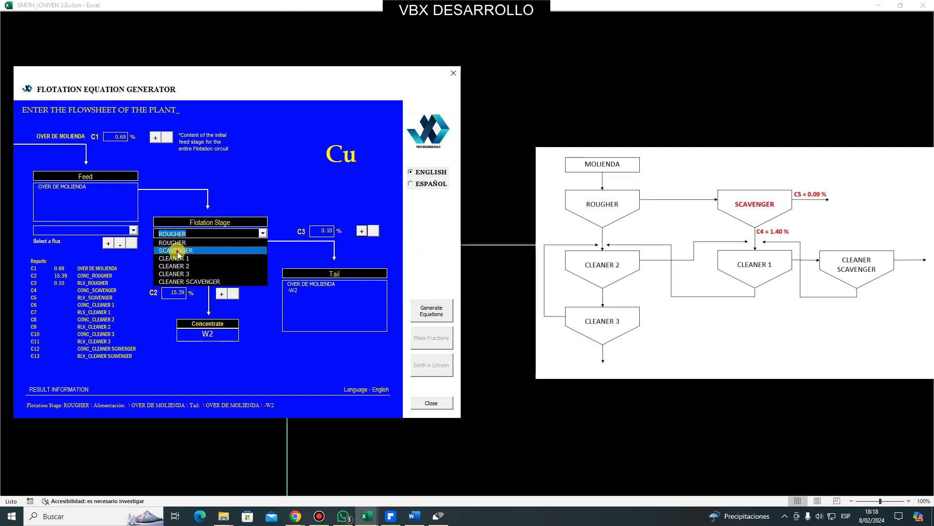
click(167, 238)
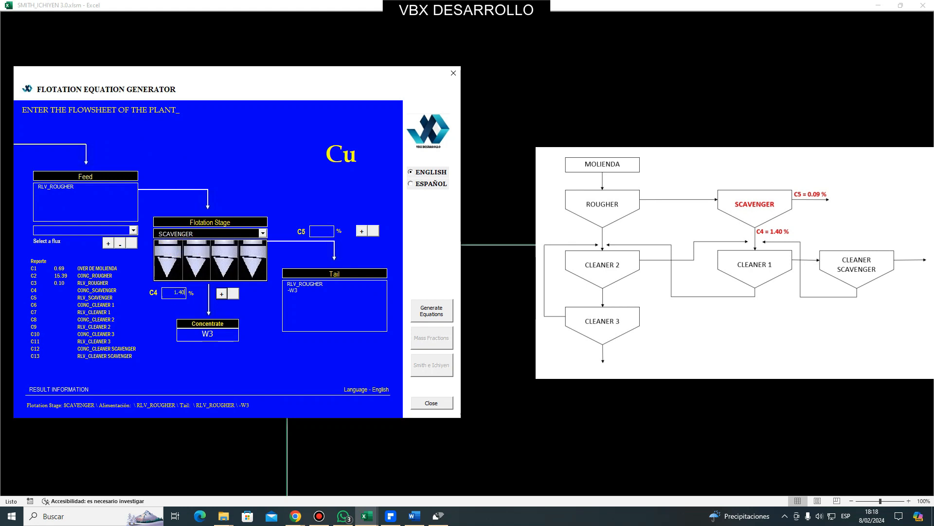
click(221, 293)
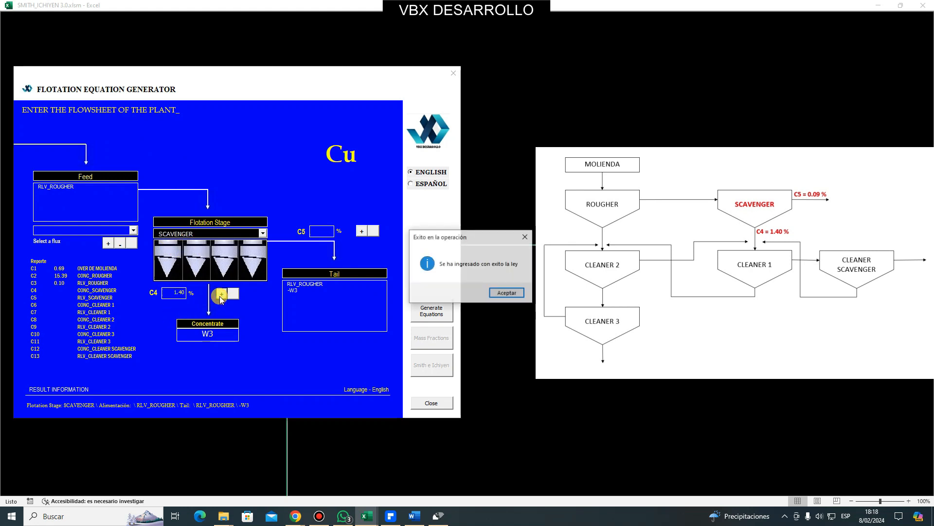
click(501, 293)
click(319, 232)
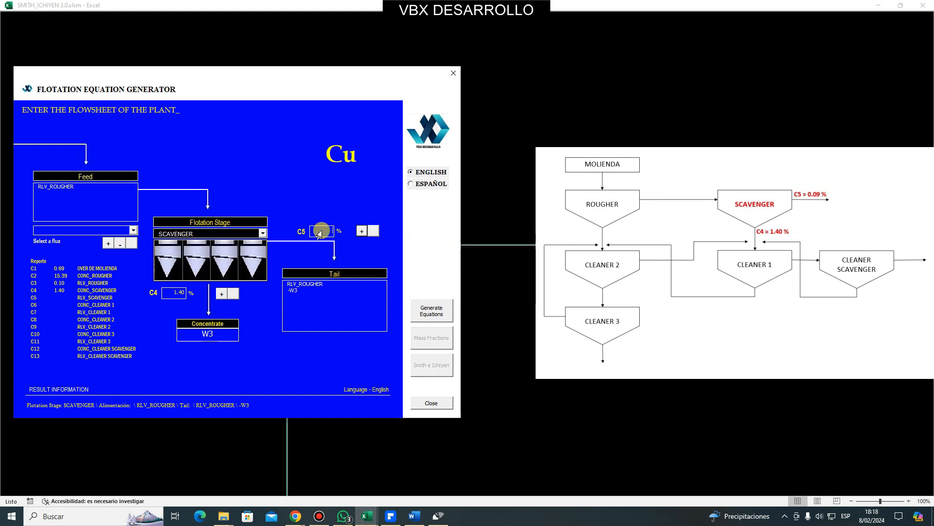
click(362, 231)
click(497, 294)
- Register the CLEANER 1 stage's copper grades: concentrate C6 as 8.66 % and tail C7 as 0.36 %
click(200, 233)
click(194, 256)
click(176, 296)
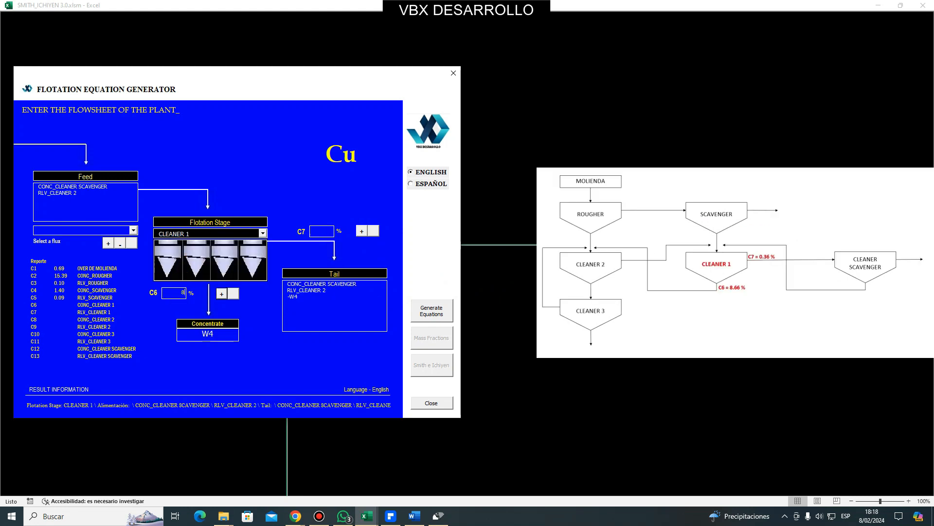
text(8.66)
click(221, 293)
click(504, 292)
click(317, 233)
text(0.36)
click(361, 231)
click(493, 293)
- Register the CLEANER 2 stage's copper grades: concentrate C8 as 25.83 % and tail C9 as 0.20 %
click(263, 232)
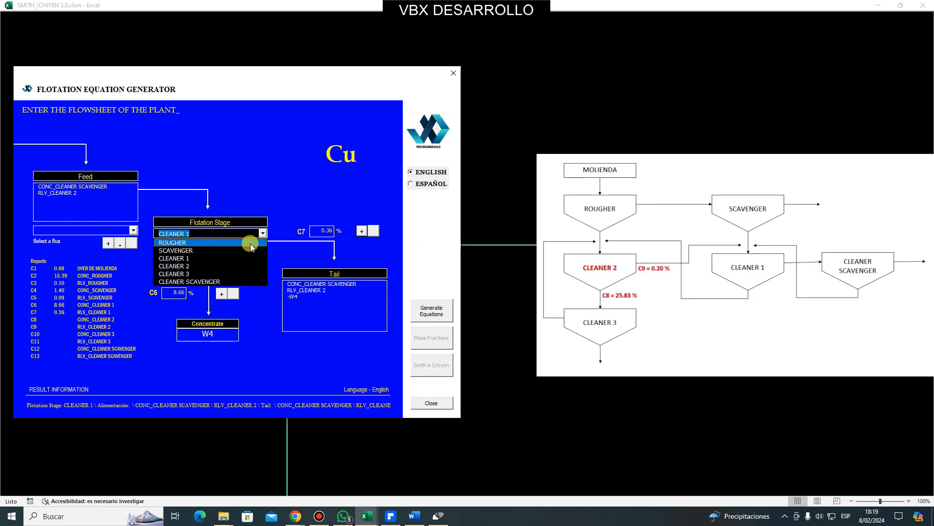
click(237, 268)
click(172, 294)
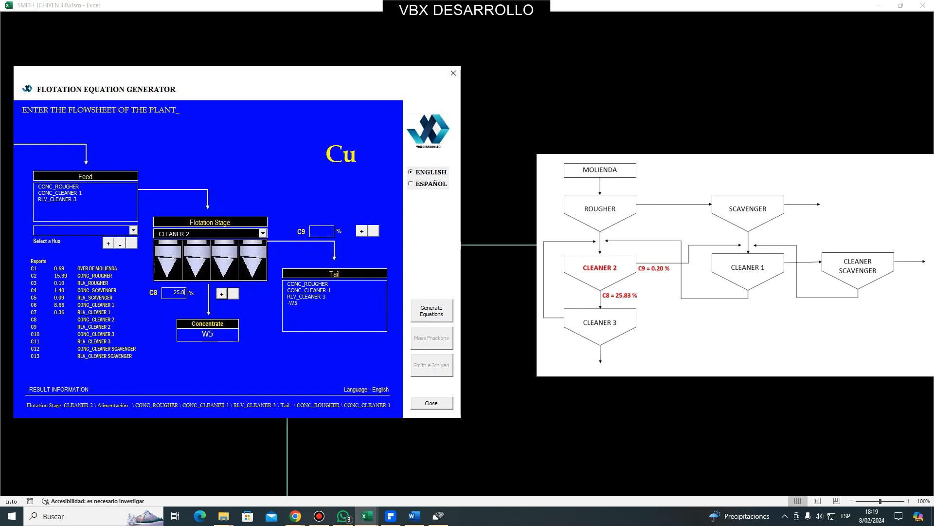
click(221, 294)
click(504, 292)
click(324, 234)
click(361, 231)
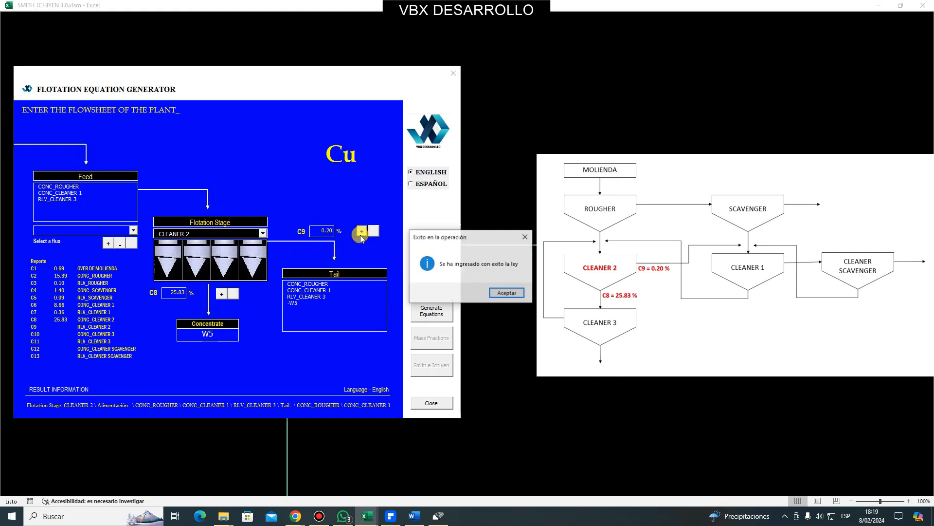
click(503, 292)
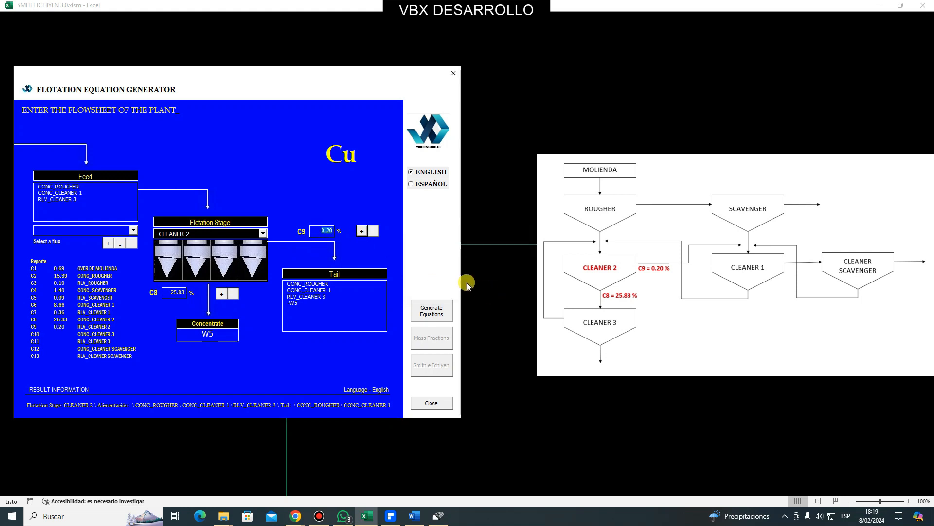
- Register the CLEANER 3 stage's copper grades: concentrate C10 as 33.10 % and tail C11 as 0.20 %
click(262, 233)
click(190, 266)
click(178, 295)
click(221, 293)
click(505, 292)
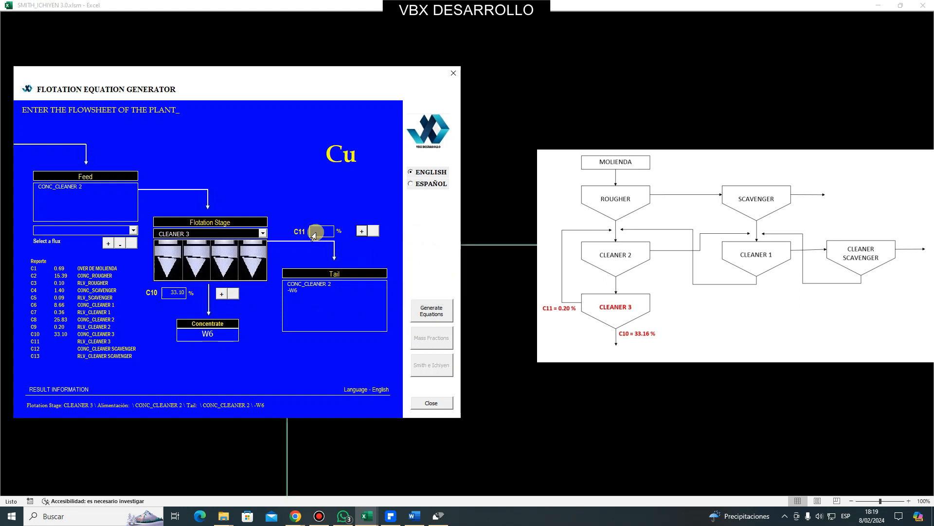
click(360, 230)
click(501, 292)
- Register the CLEANER SCAVENGER stage's copper grades: concentrate C12 as 4.39 % and tail C13 as 0.12 %
click(263, 234)
click(191, 267)
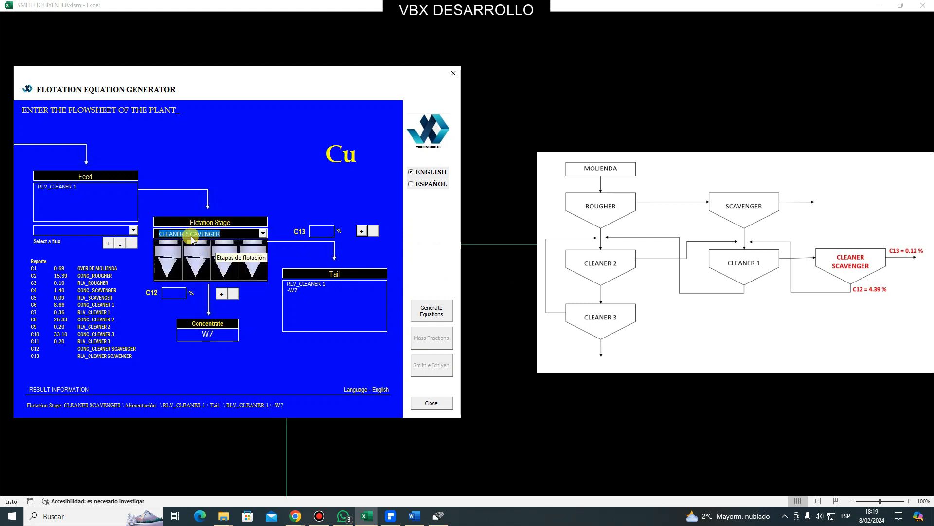
click(173, 294)
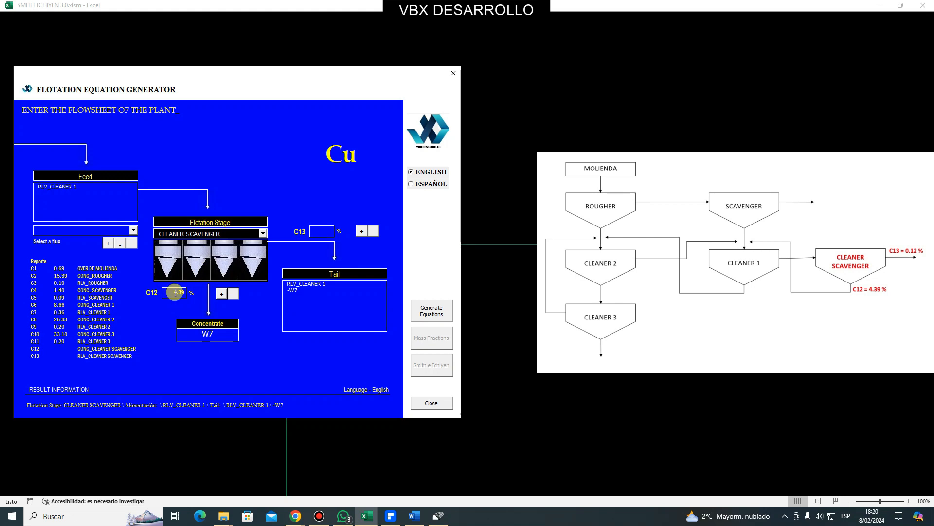
click(221, 293)
click(501, 295)
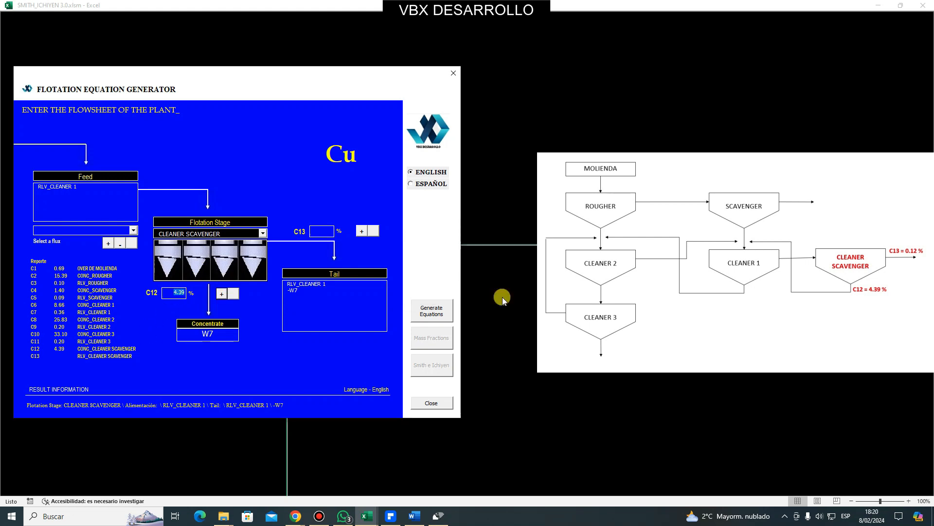
click(324, 233)
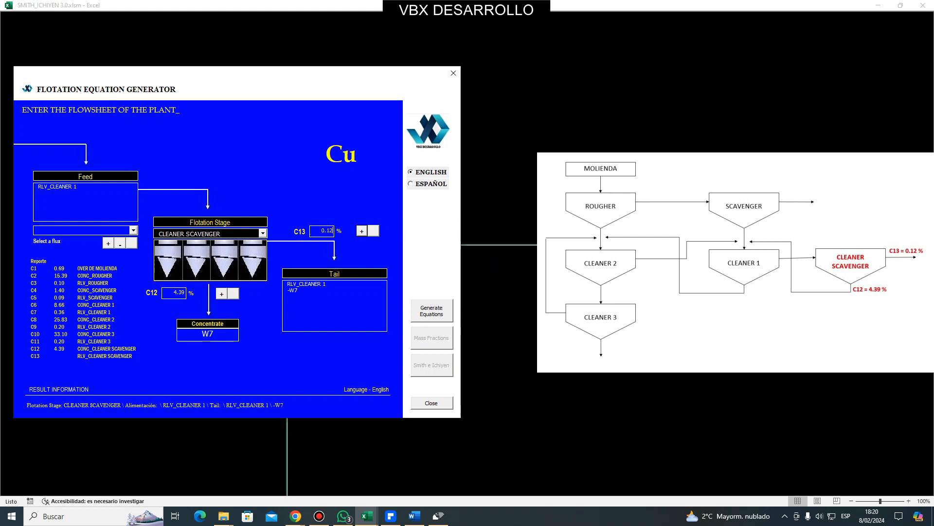
click(362, 231)
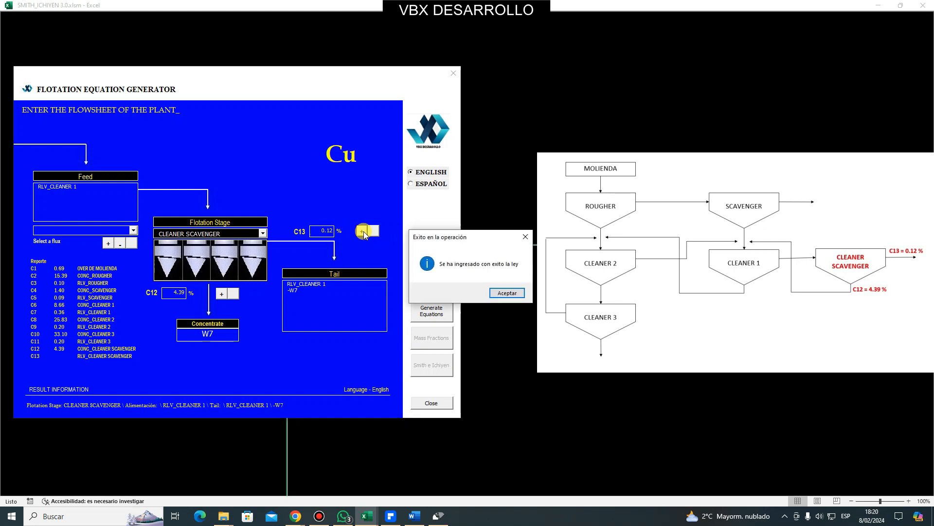
click(504, 293)
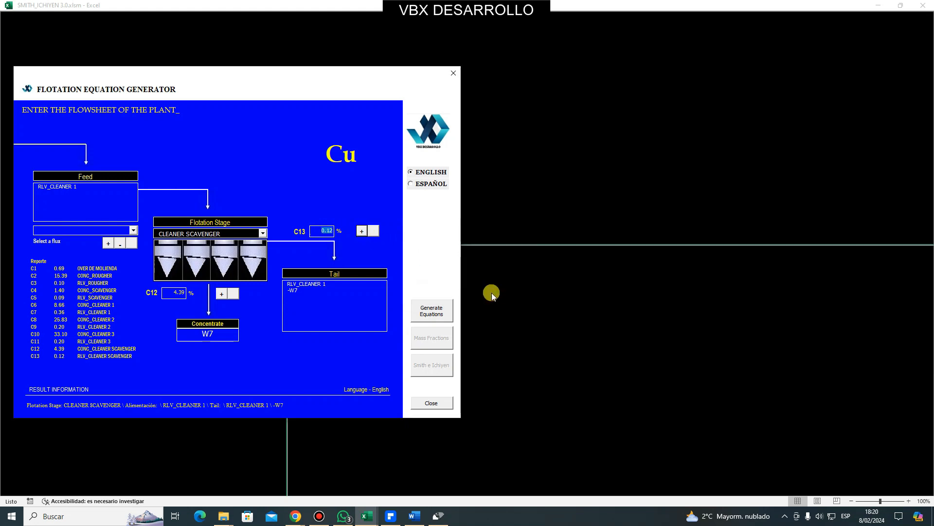
- Review the feed, concentrate and tail settings of every flotation stage from ROUGHER through CLEANER SCAVENGER
drag(206, 73, 479, 86)
click(537, 246)
click(511, 254)
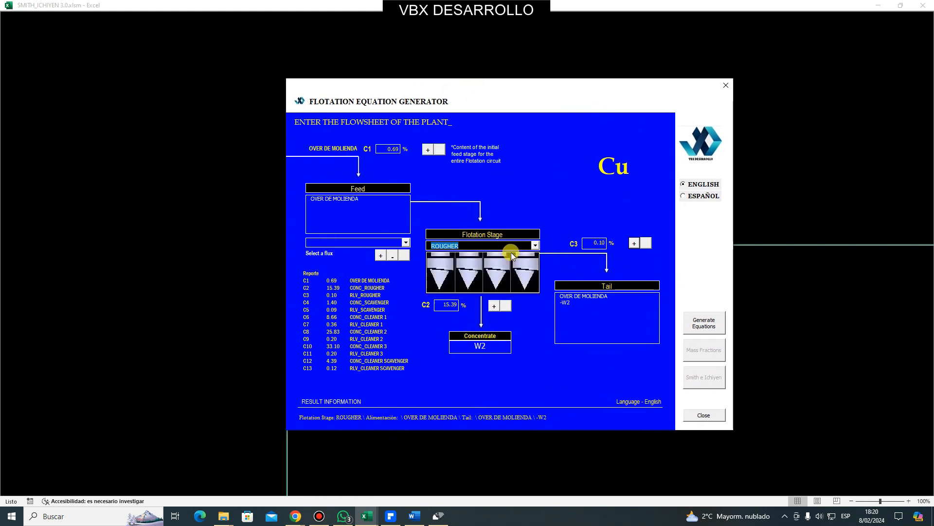
click(536, 246)
click(511, 263)
click(535, 246)
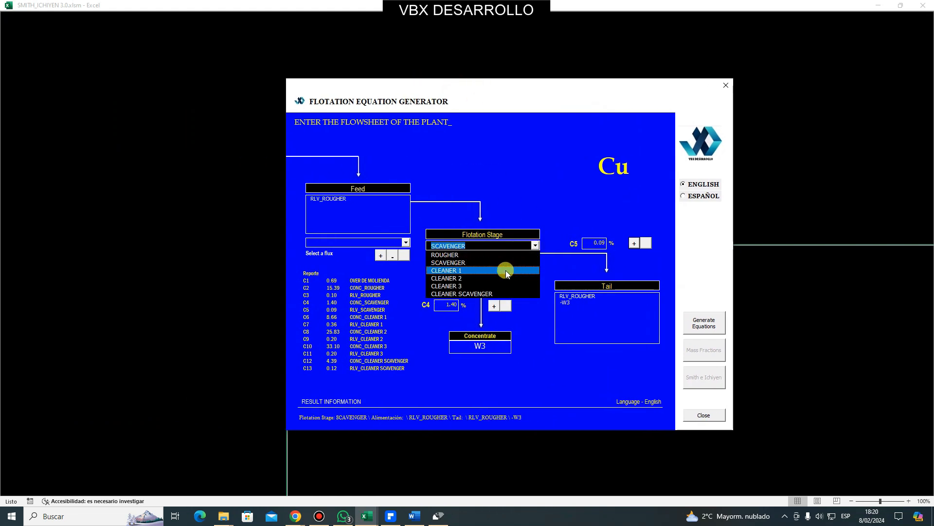
click(507, 270)
click(535, 245)
click(503, 278)
click(535, 246)
click(516, 286)
click(535, 246)
click(503, 294)
- Check the registered grades in the report from C1 through C7
click(333, 281)
click(334, 287)
click(333, 295)
click(333, 302)
click(333, 309)
click(333, 317)
click(332, 324)
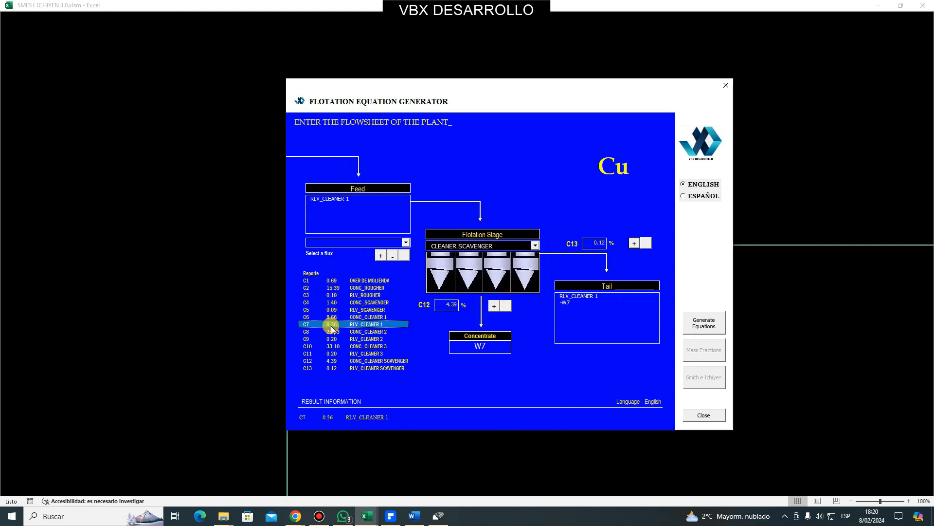
- Generate the circuit's flotation equations and inspect the final equations, flowsheet calculations and matrix on the worksheet
click(707, 325)
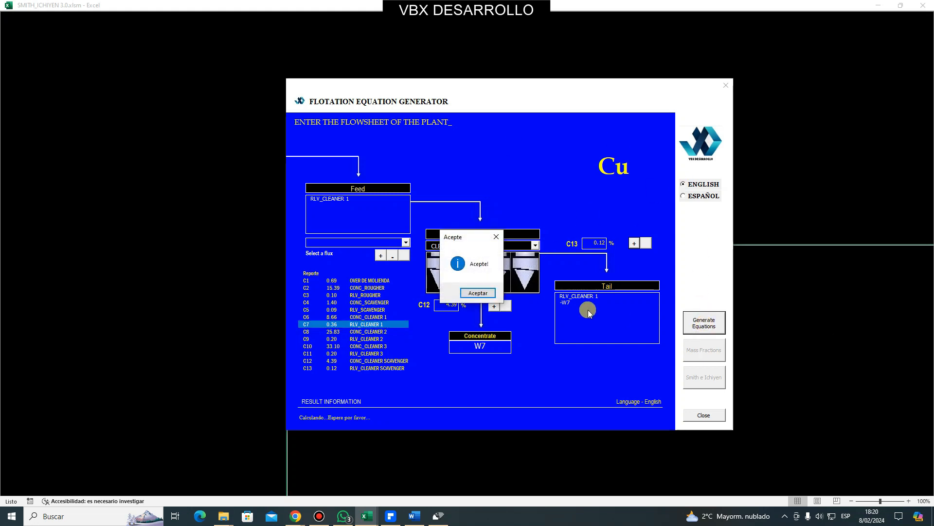
click(480, 293)
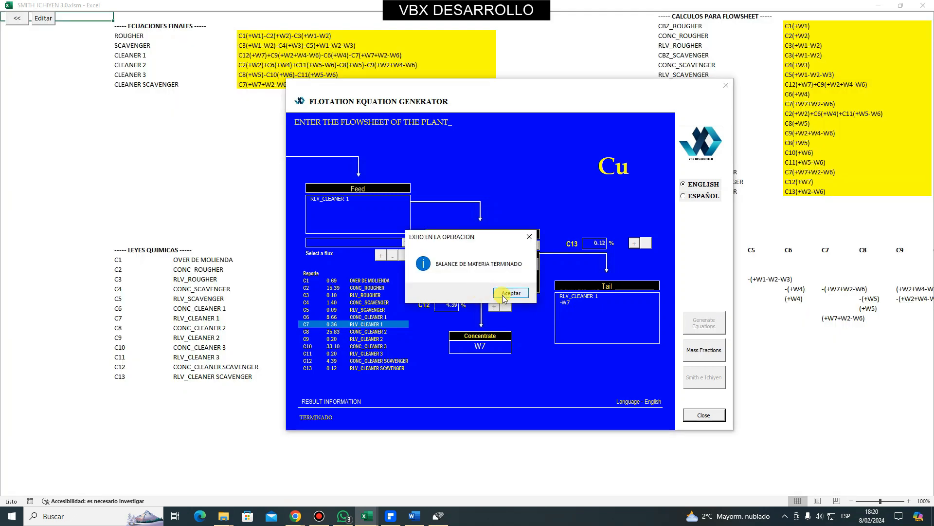
click(504, 298)
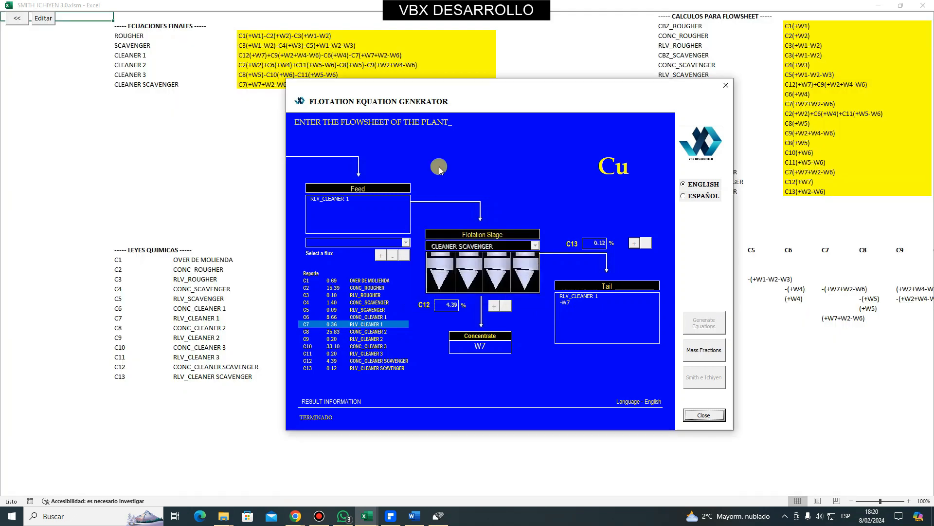
drag(324, 92, 490, 402)
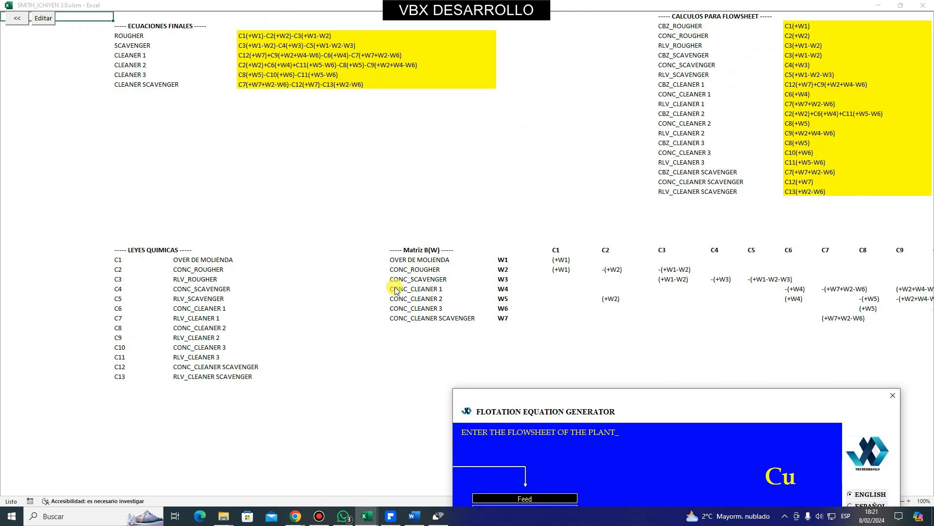
drag(581, 397, 391, 80)
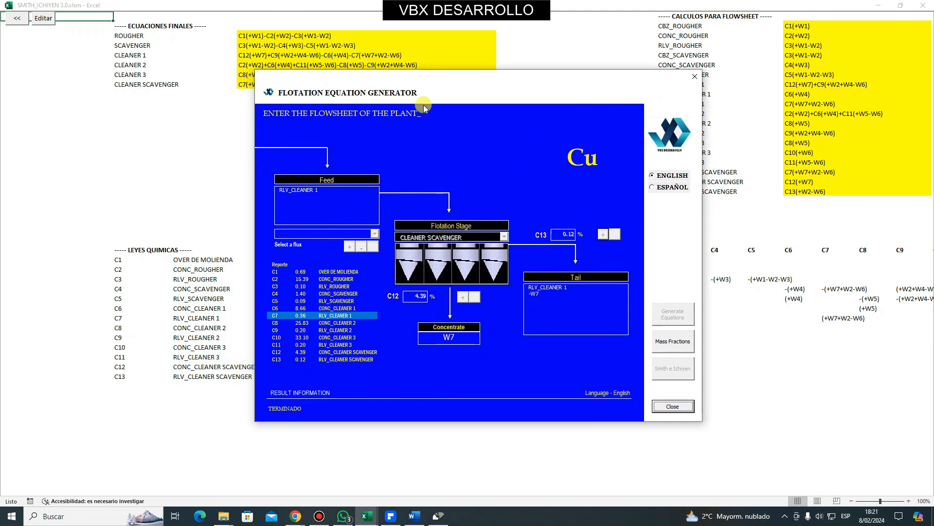
- Calculate the mass fractions with a Gauss-Jordan reduction of the equation system and inspect the resulting W1 to W7 values
click(674, 346)
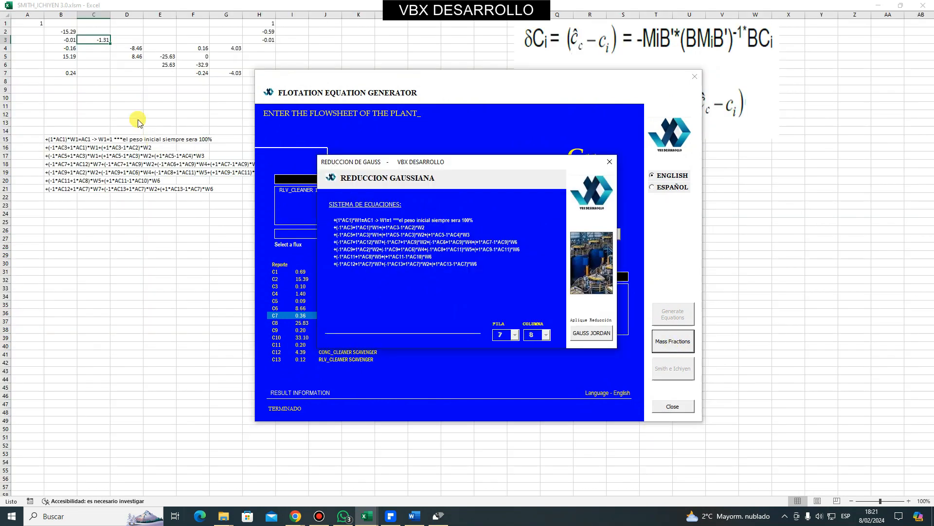
click(604, 334)
click(510, 293)
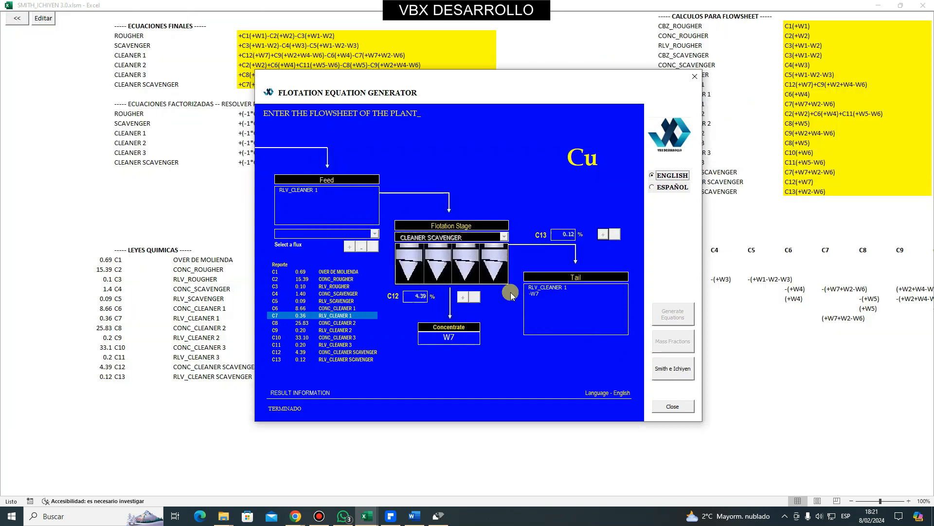
drag(414, 78, 690, 202)
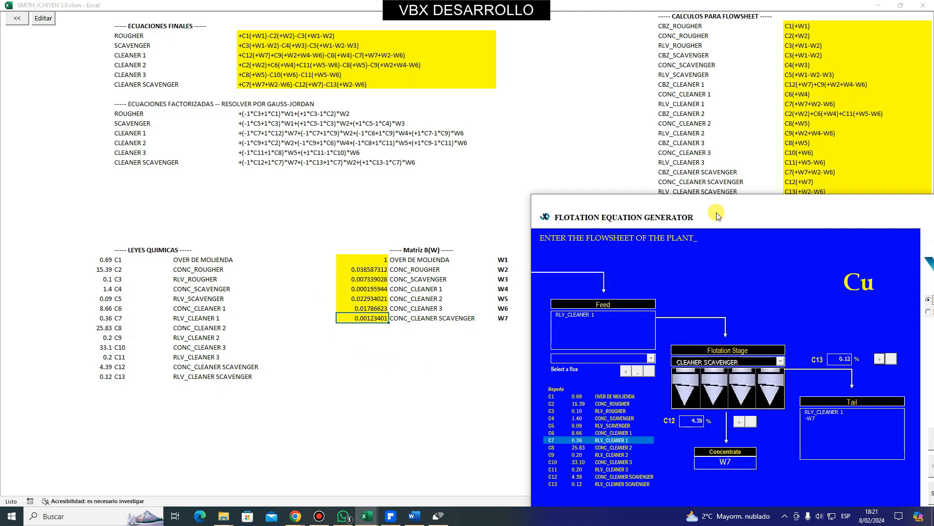
drag(693, 202, 479, 67)
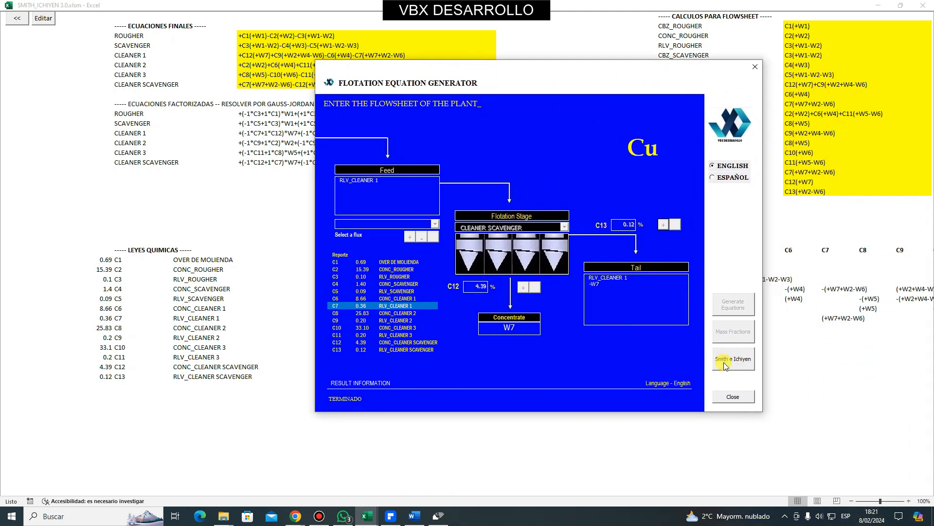
- Run the Smith e Ichiyen adjustment and review the mineral and copper tonnages and adjusted grades in the metallurgical report
click(733, 363)
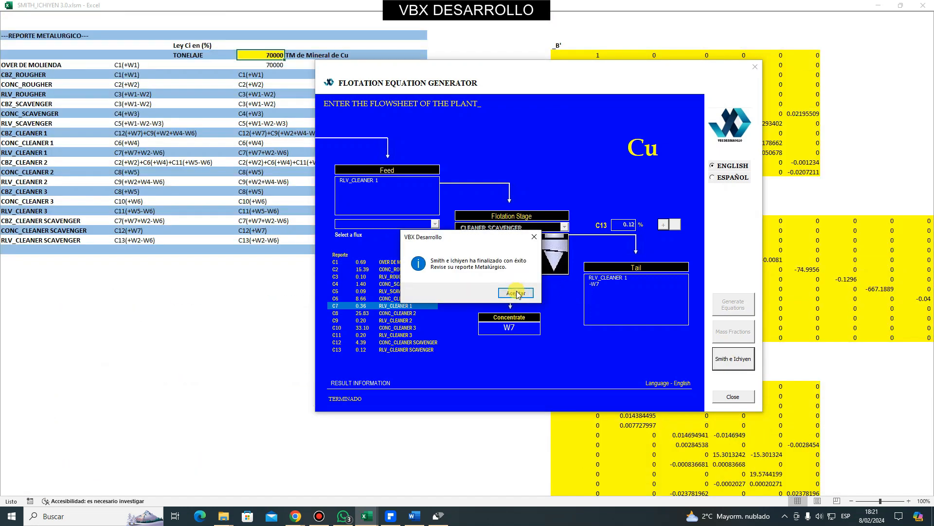
click(514, 294)
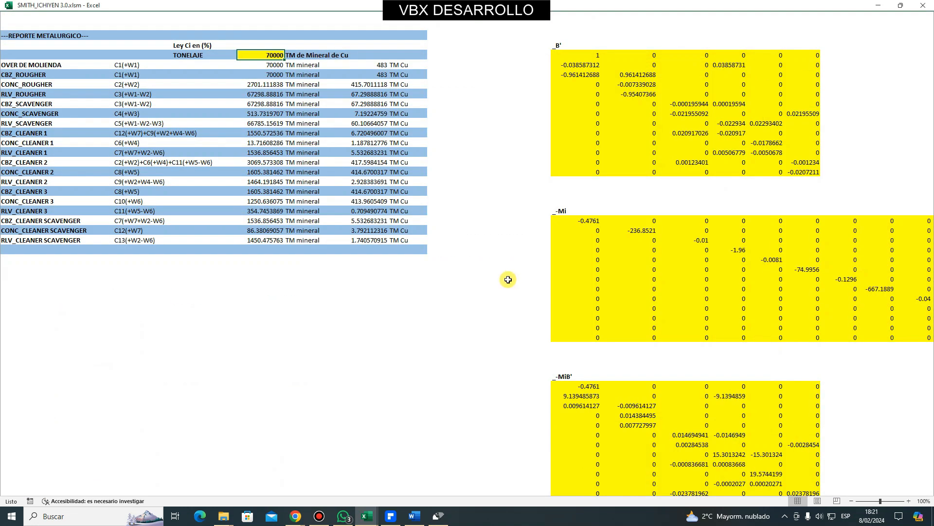
scroll(508, 280, up, 4)
click(263, 191)
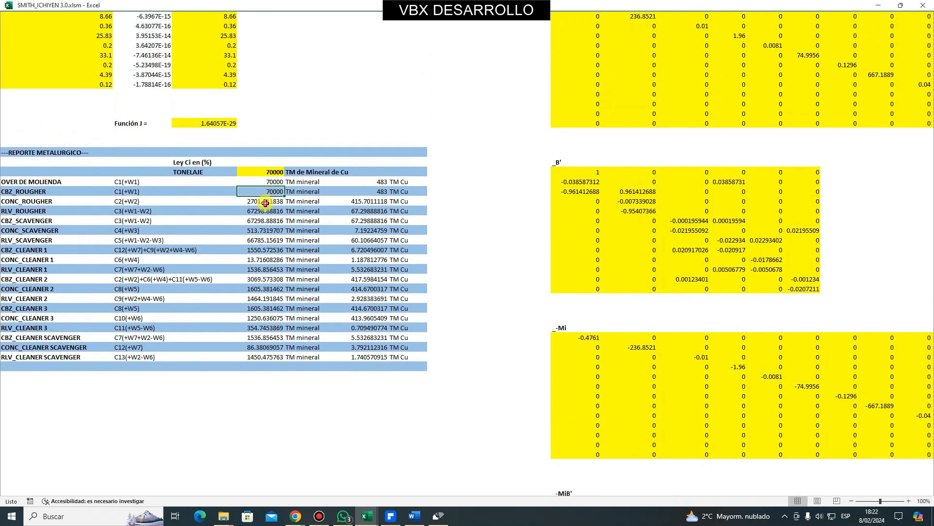
click(265, 230)
click(377, 182)
click(376, 211)
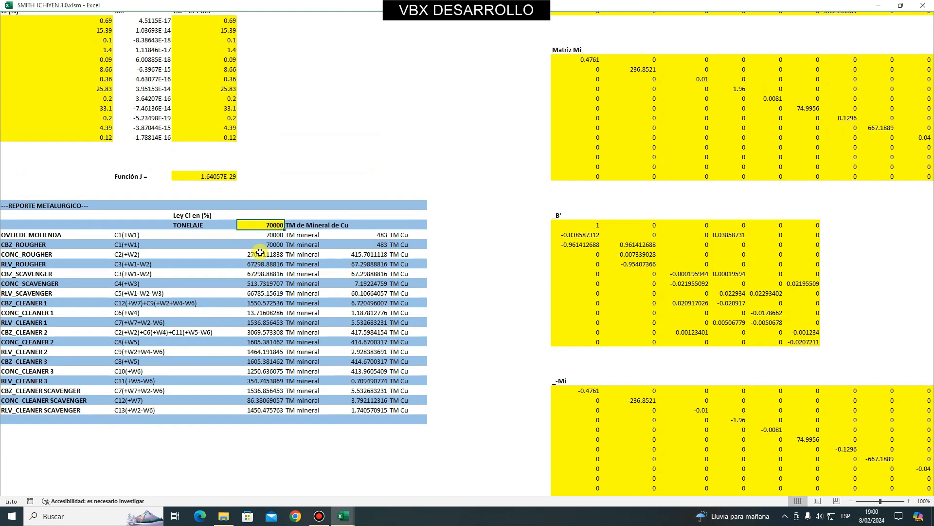
scroll(261, 250, up, 3)
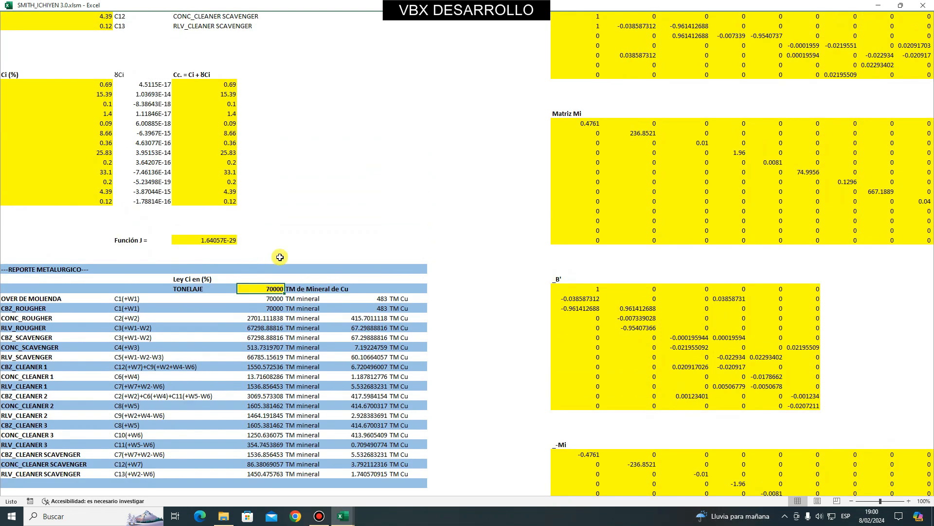
- Unlock the calculation worksheet for editing by entering the edit password
scroll(302, 406, up, 3)
scroll(303, 369, up, 10)
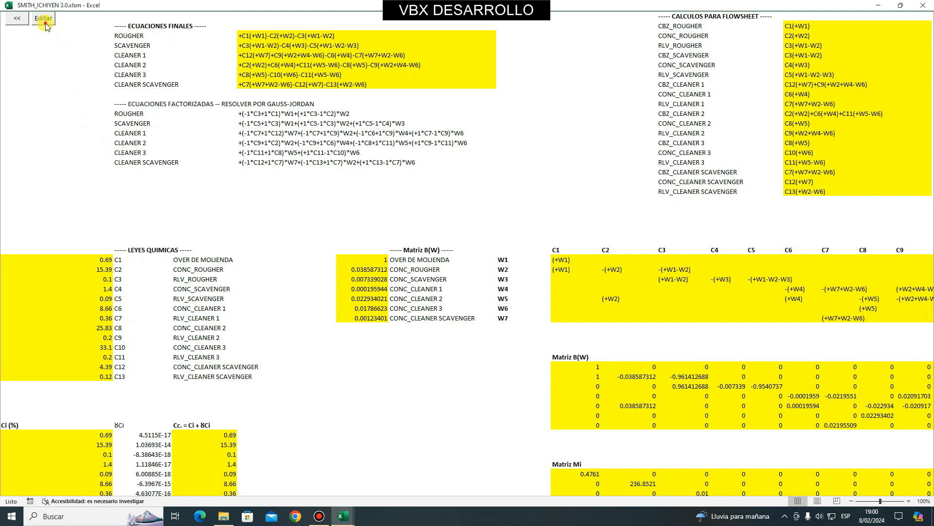
click(44, 20)
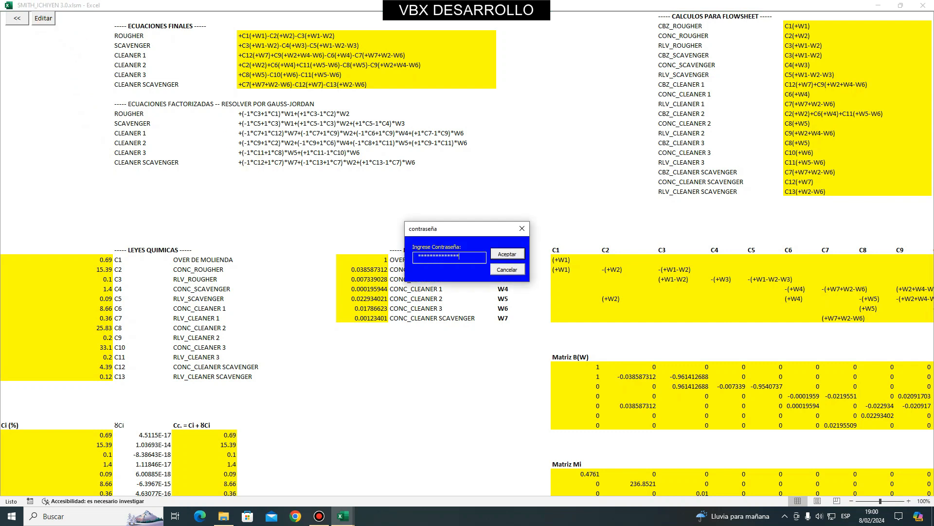
click(506, 253)
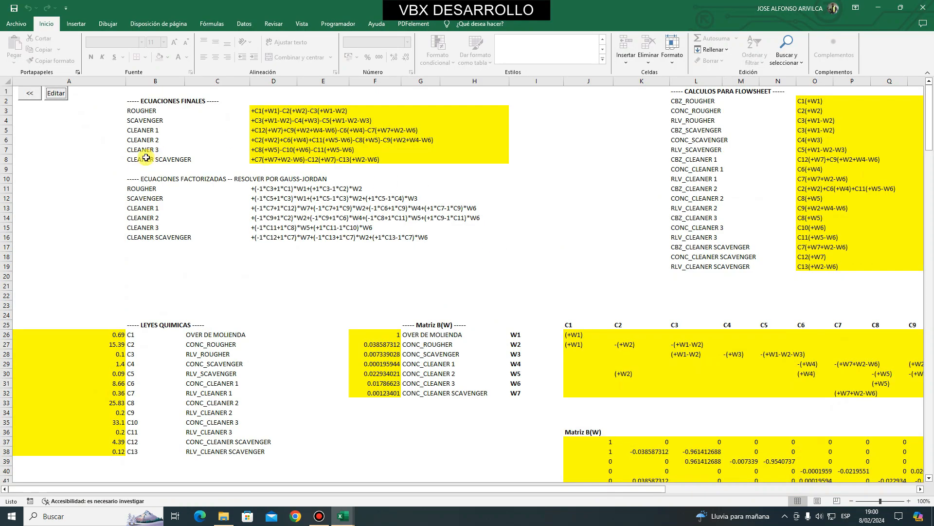
- Copy the entire calculation worksheet and paste it at cell A1 of the blank workbook
click(60, 125)
click(9, 81)
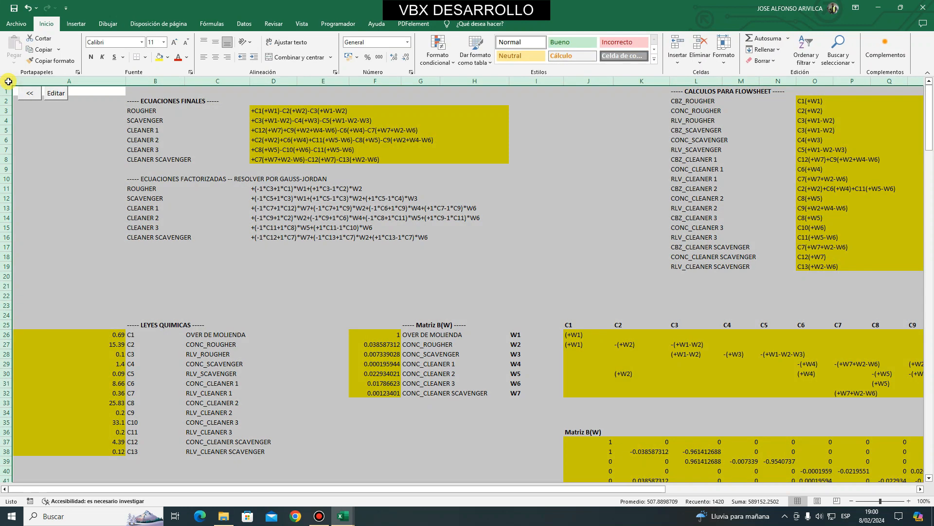
right_click(96, 155)
click(116, 189)
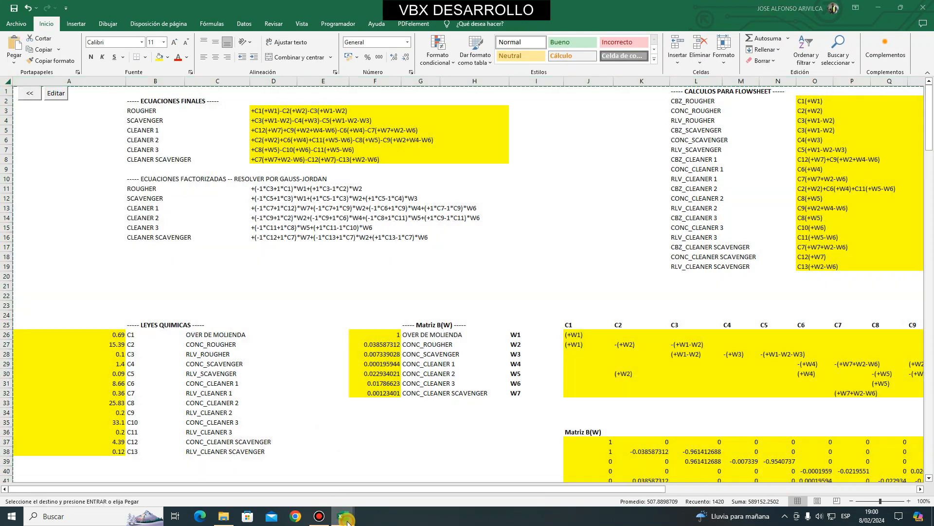
mouse_move(343, 516)
click(323, 491)
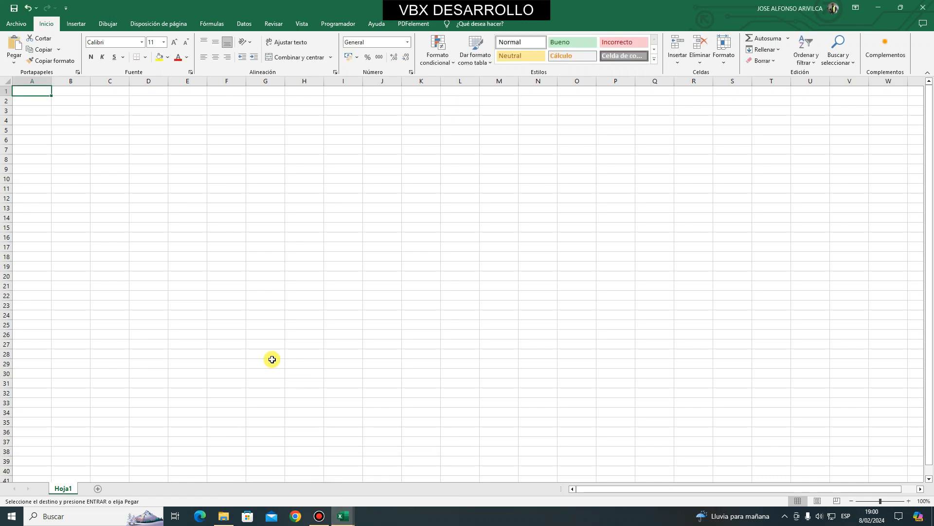
right_click(32, 93)
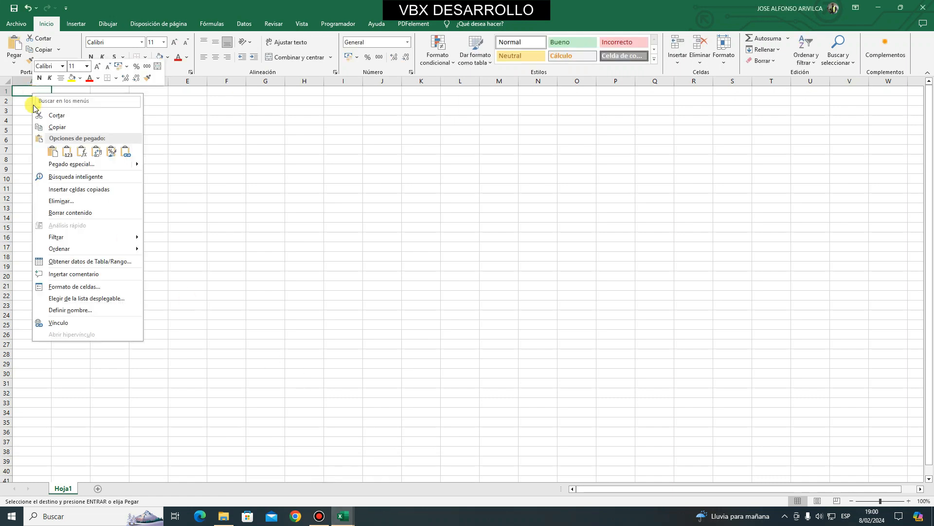
click(51, 151)
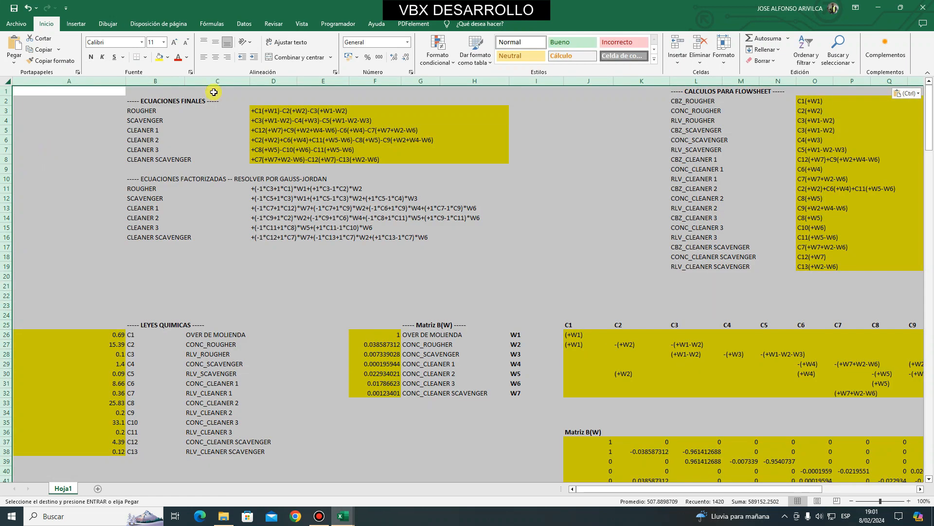
- Rename the pasted sheet Hoja1 as Cu
click(197, 127)
right_click(63, 487)
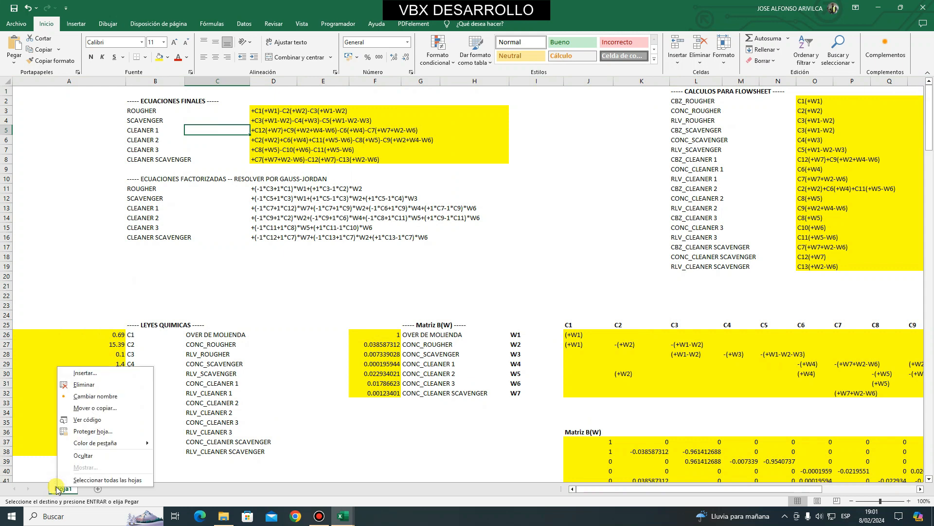
click(91, 396)
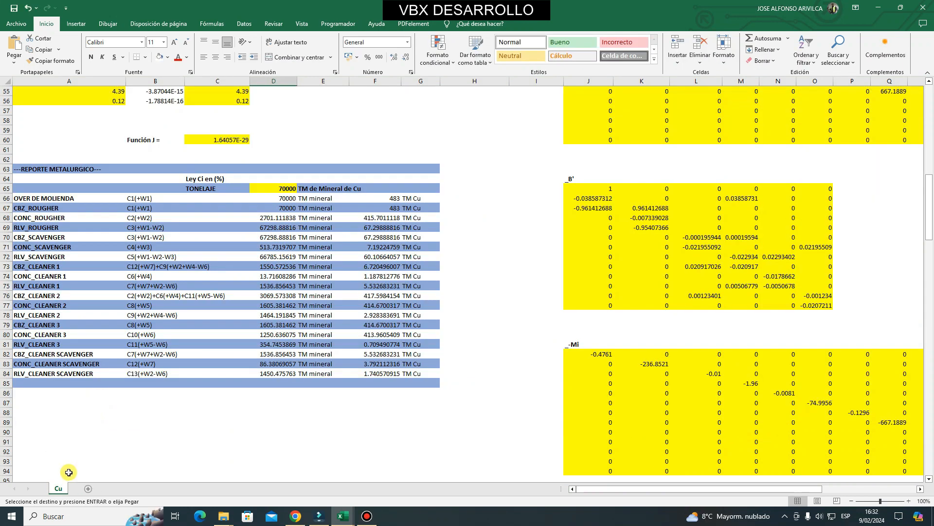
- Create a copy of the Cu sheet at the end of the workbook and rename the copy Fe
right_click(66, 488)
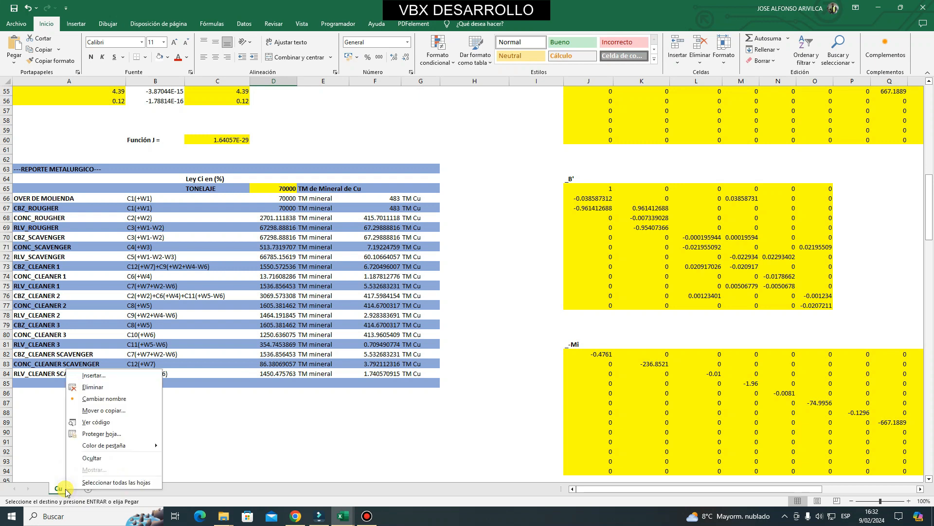
click(103, 410)
click(61, 414)
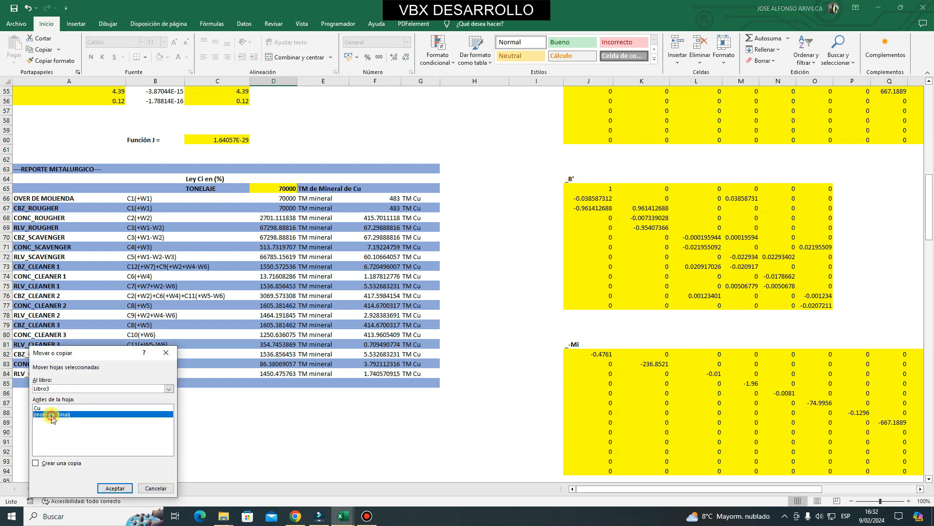
click(35, 463)
click(104, 488)
right_click(89, 490)
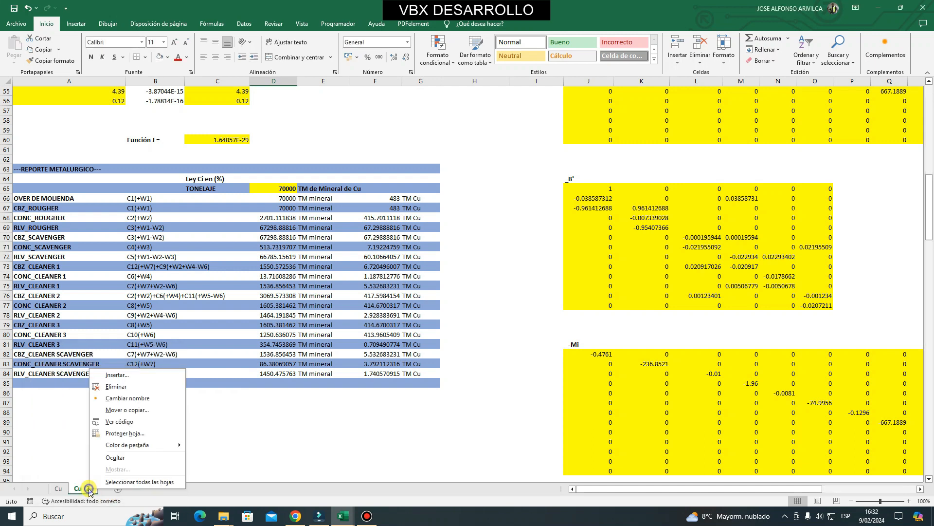
click(126, 398)
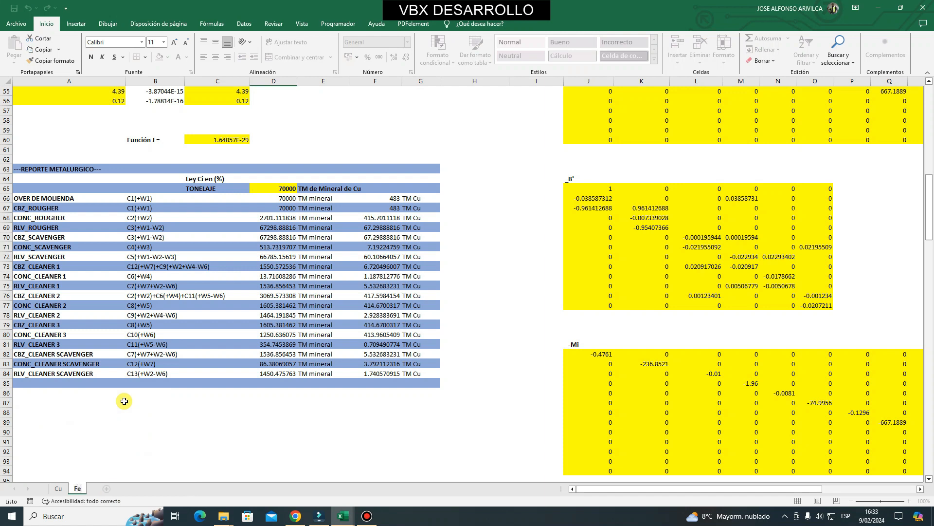
key(Return)
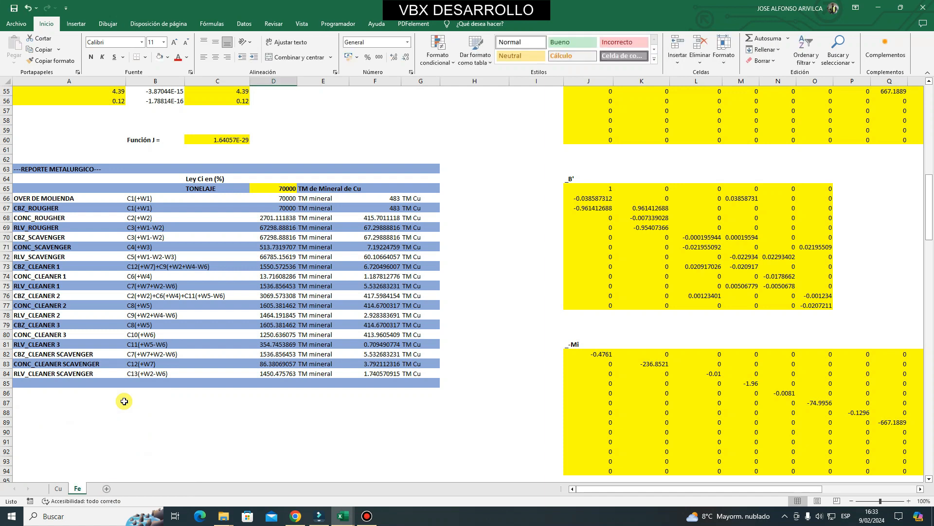
- Copy the 13 %Fe grades from the balance table in Libro1 and paste them as values over grades C1 to C13 on the Fe sheet
scroll(124, 401, up, 9)
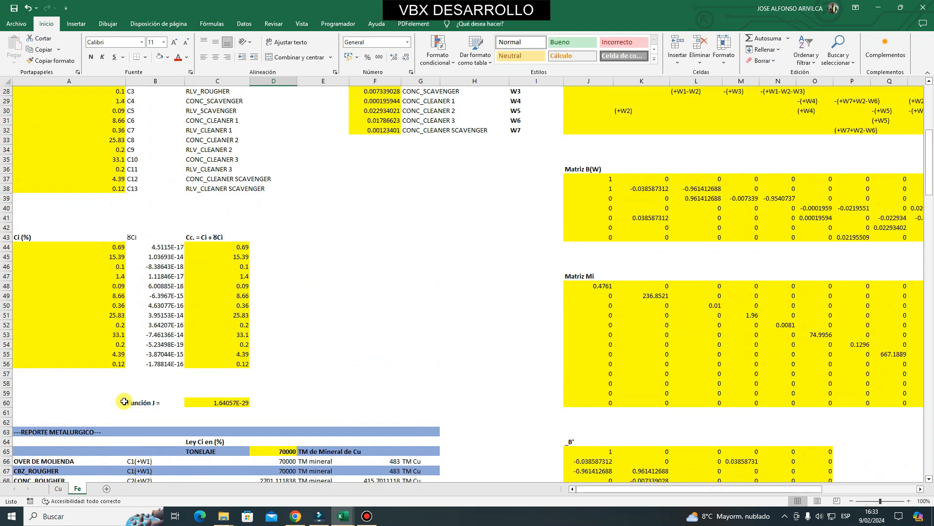
scroll(124, 401, up, 2)
drag(73, 128, 76, 247)
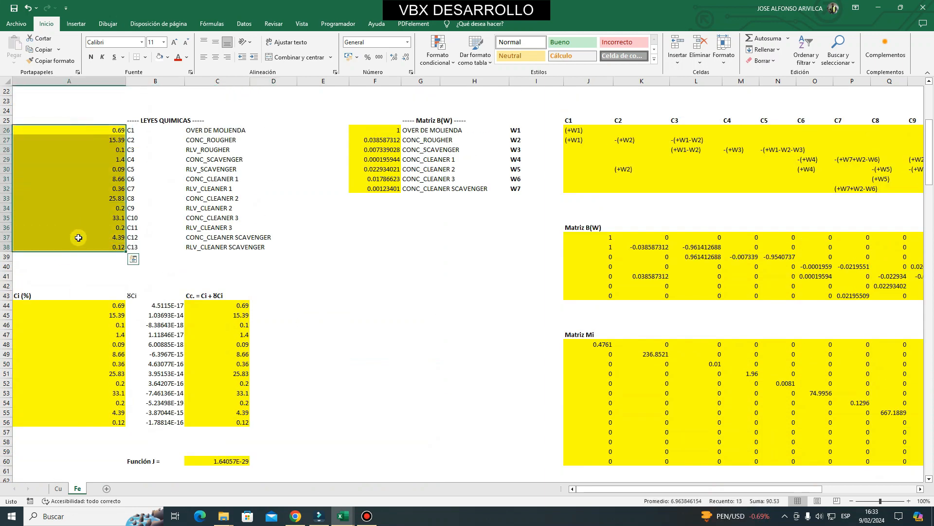
click(343, 516)
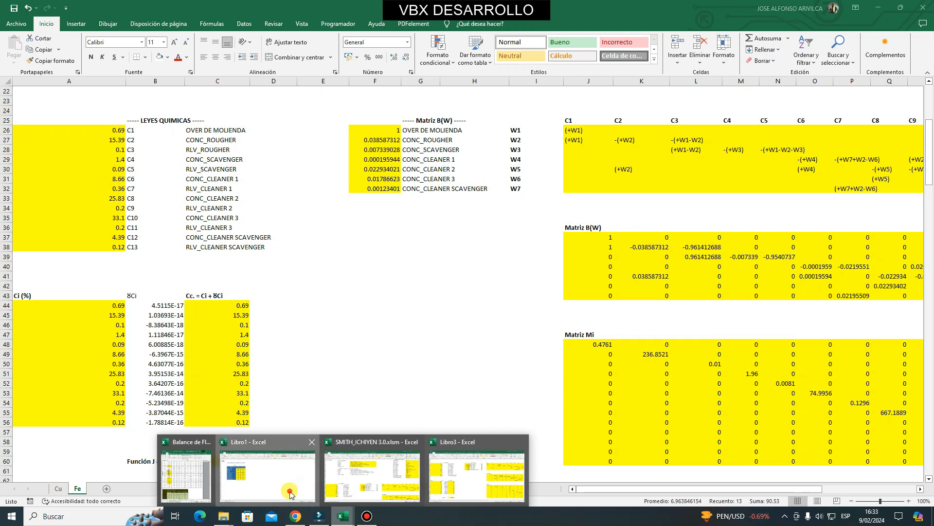
click(290, 494)
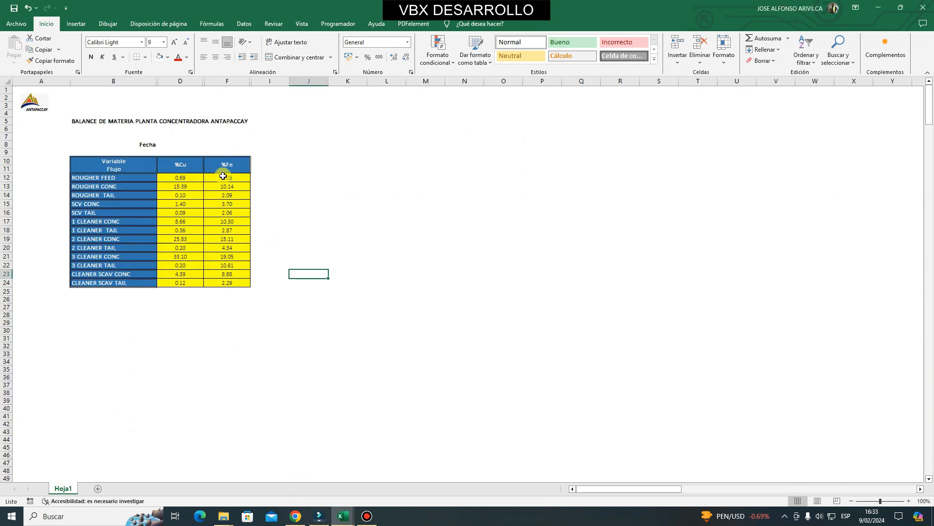
drag(221, 177, 226, 283)
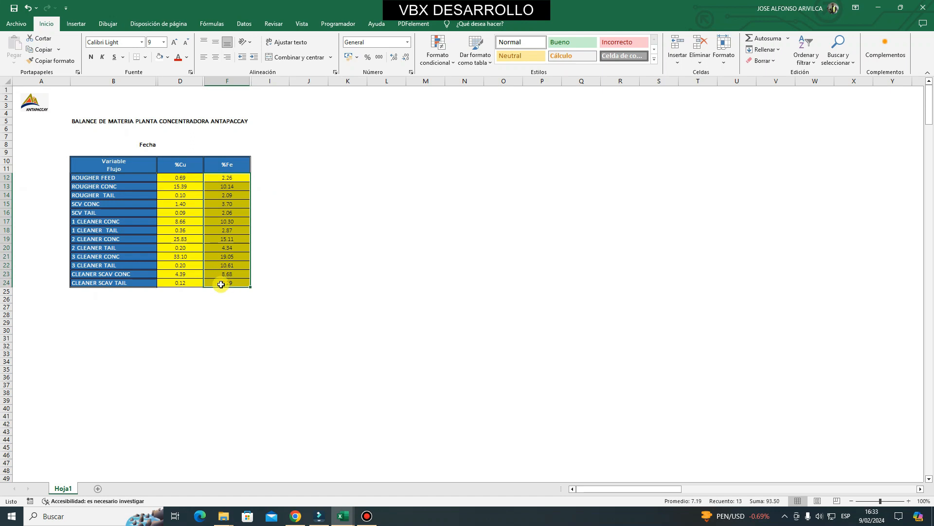
right_click(214, 181)
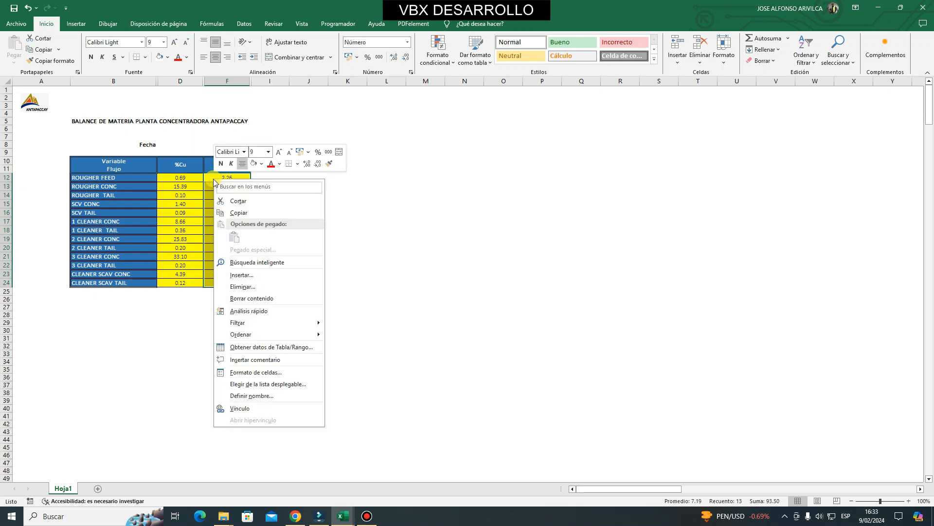
click(241, 213)
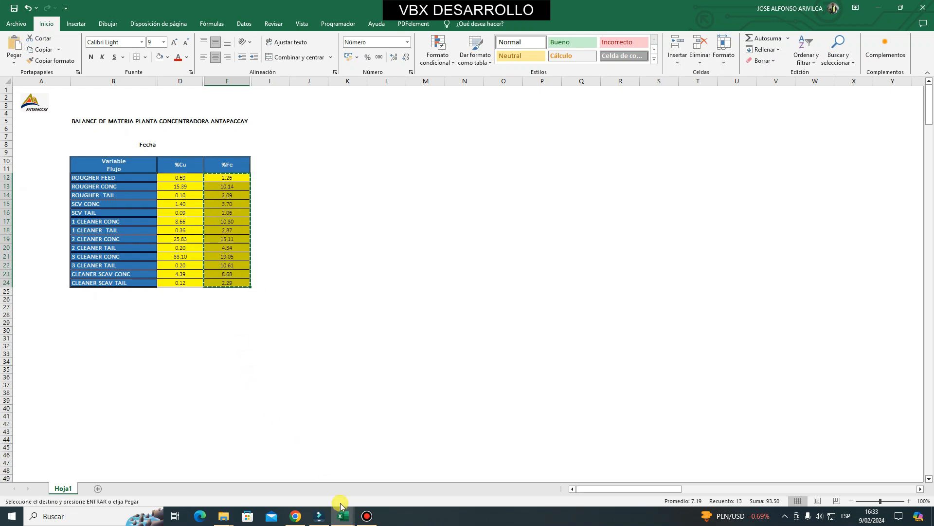
mouse_move(342, 517)
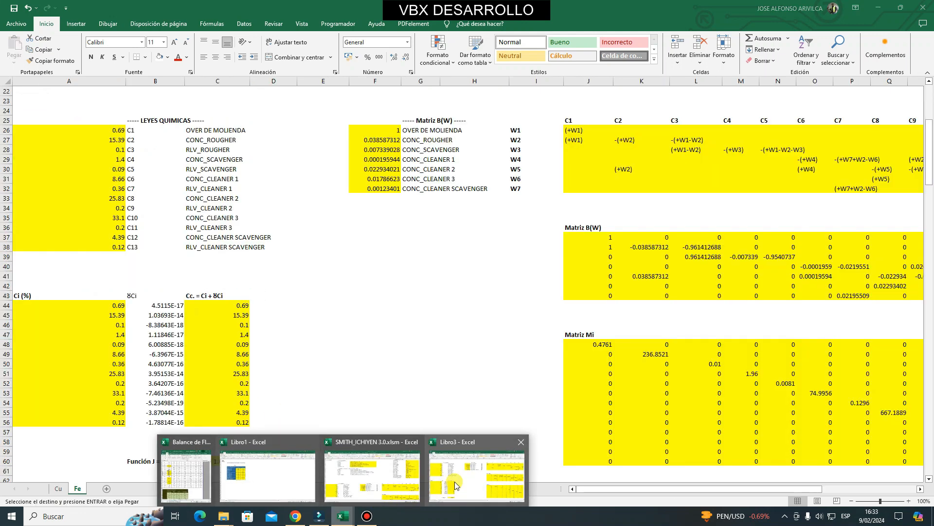
click(371, 479)
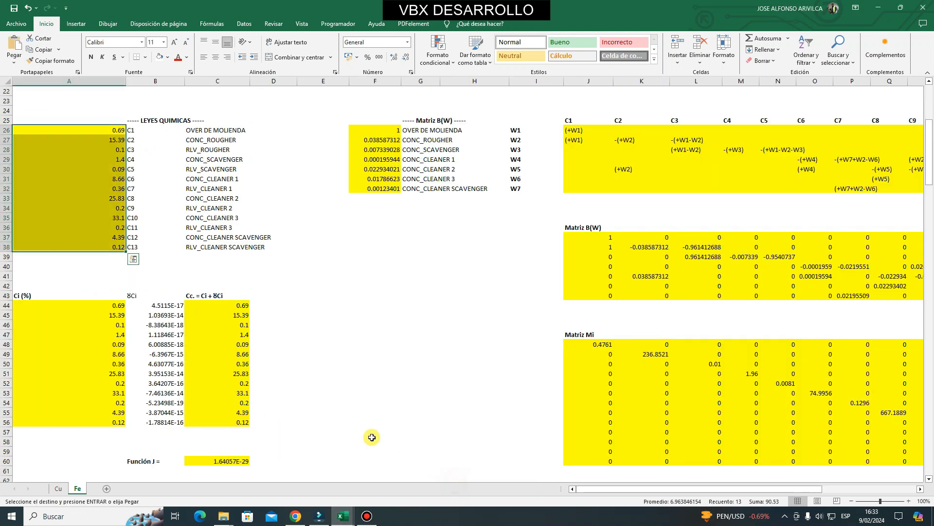
right_click(90, 133)
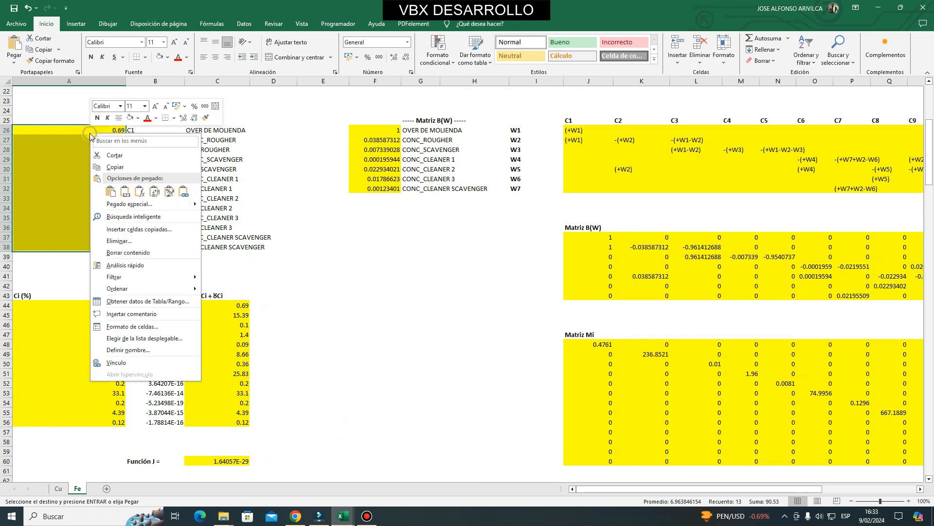
click(125, 193)
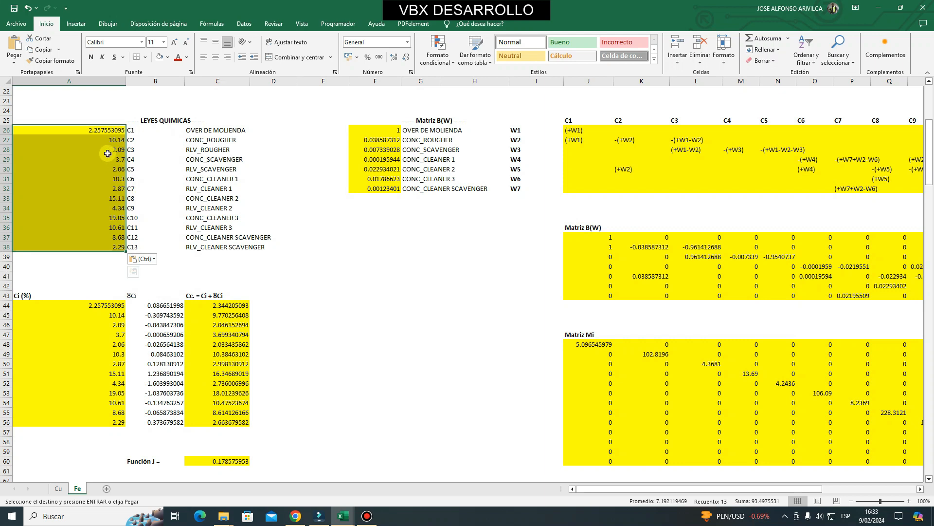
- Format the C1 OVER DE MOLIENDA grade in cell A26 to show two decimals
click(104, 131)
click(116, 132)
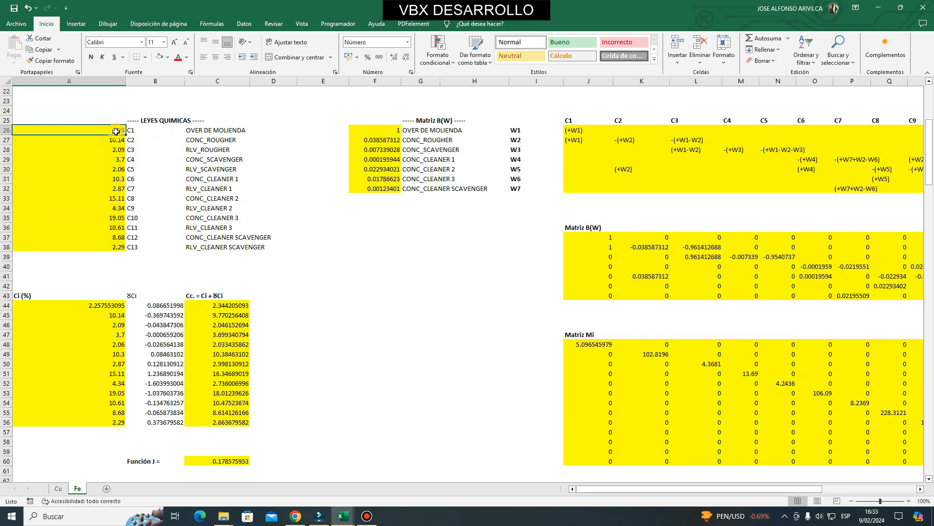
click(326, 212)
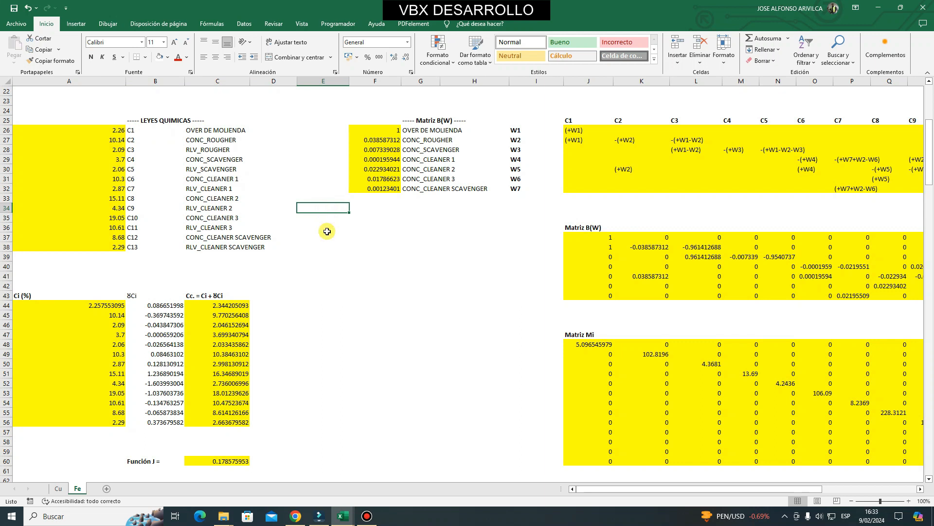
- Select the metal unit cell G66 in the Fe sheet's metallurgical report and turn on the formula bar
scroll(327, 231, down, 7)
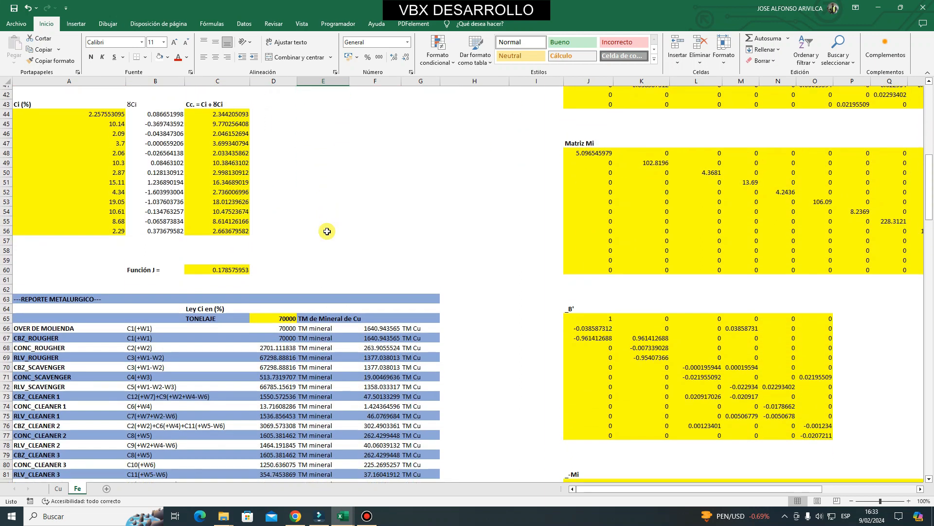
scroll(327, 231, down, 3)
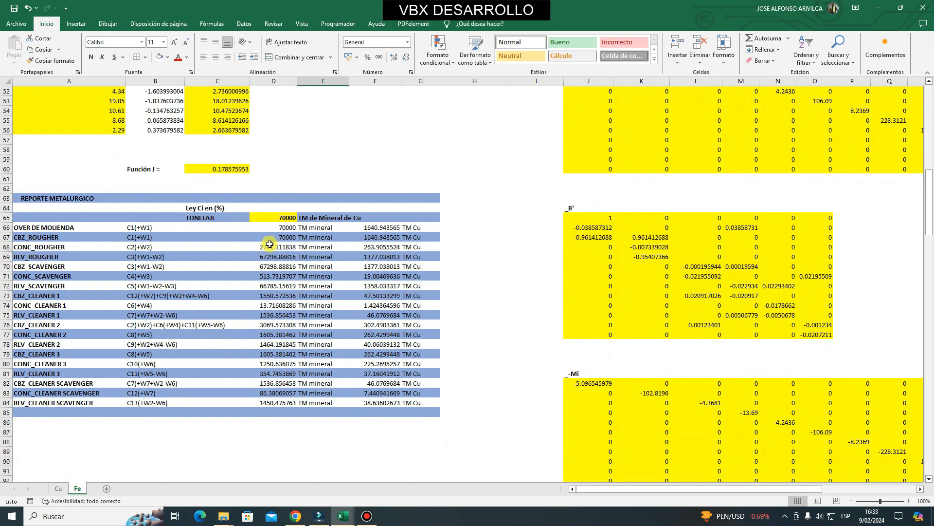
click(411, 229)
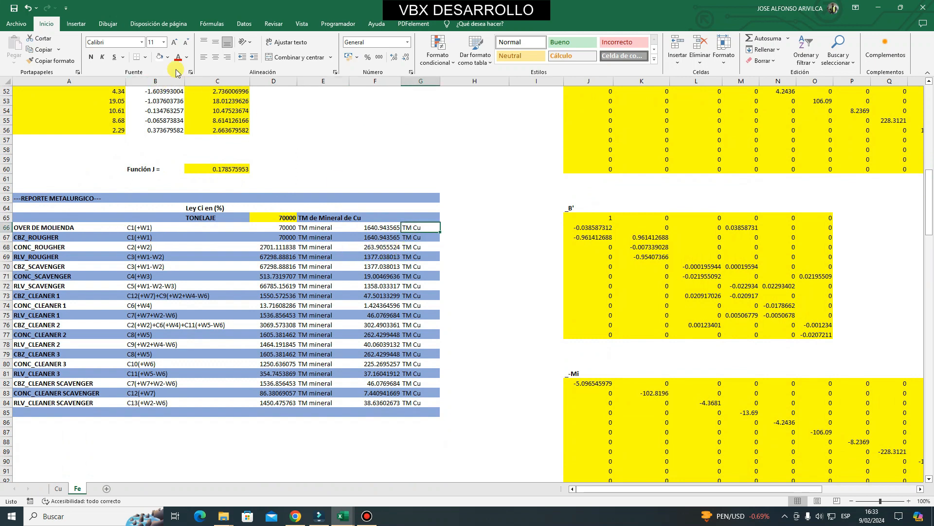
click(298, 24)
click(128, 60)
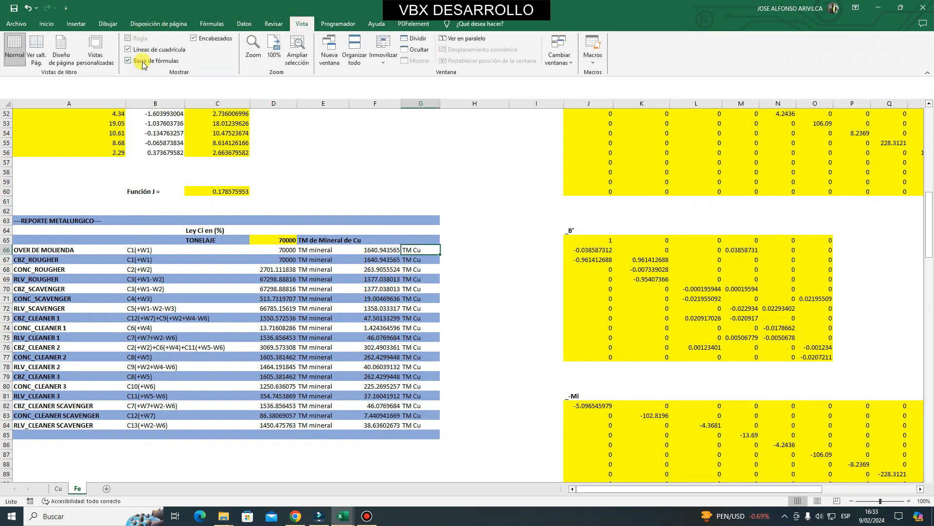
- Change the metal unit from TM Cu to TM Fe for each stream in column G of the metallurgical report, starting at OVER DE MOLIENDA
double_click(422, 250)
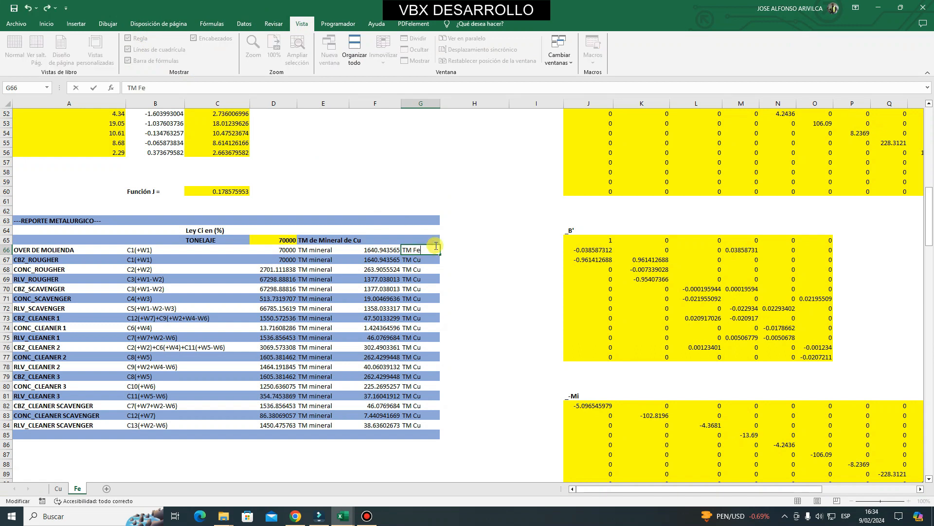
key(F2)
key(BackSpace)
key(BackSpace)
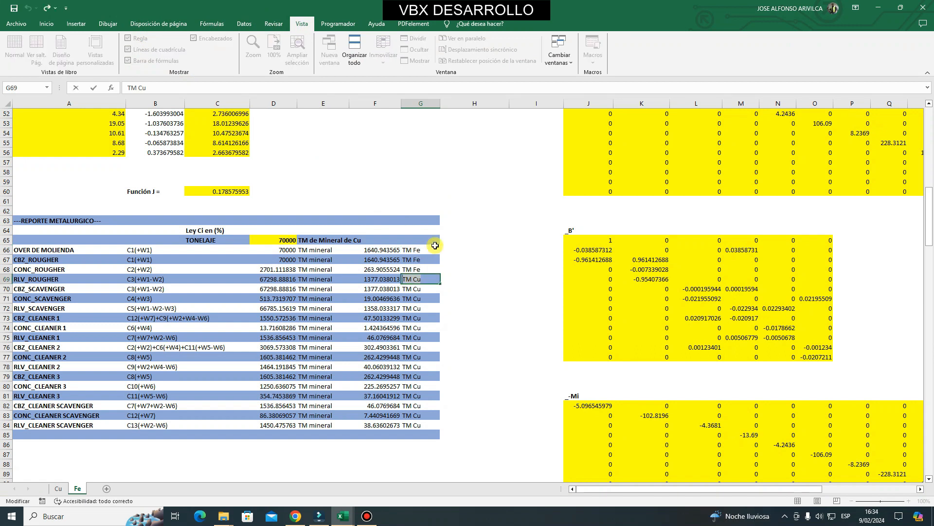
text(Fe)
key(Return)
key(F2)
key(BackSpace)
key(BackSpace)
text(Fe)
key(Return)
key(F2)
key(BackSpace)
key(BackSpace)
text(Fe)
key(Return)
key(F2)
key(BackSpace)
key(BackSpace)
text(Fe)
key(Return)
key(F2)
key(BackSpace)
key(BackSpace)
text(Fe)
key(Return)
key(F2)
key(BackSpace)
key(BackSpace)
text(Fe)
key(Return)
key(F2)
key(BackSpace)
key(BackSpace)
text(Fe)
key(Return)
key(F2)
key(BackSpace)
key(BackSpace)
text(Fe)
key(BackSpace)
key(BackSpace)
text(Fe)
key(Return)
key(F2)
key(BackSpace)
key(BackSpace)
text(Fe)
key(Return)
key(F2)
key(BackSpace)
key(BackSpace)
text(Fe)
key(Return)
key(F2)
key(BackSpace)
key(BackSpace)
text(Fe)
key(BackSpace)
key(BackSpace)
text(Fe)
key(Return)
key(F2)
key(BackSpace)
key(BackSpace)
text(Fe)
key(Return)
key(F2)
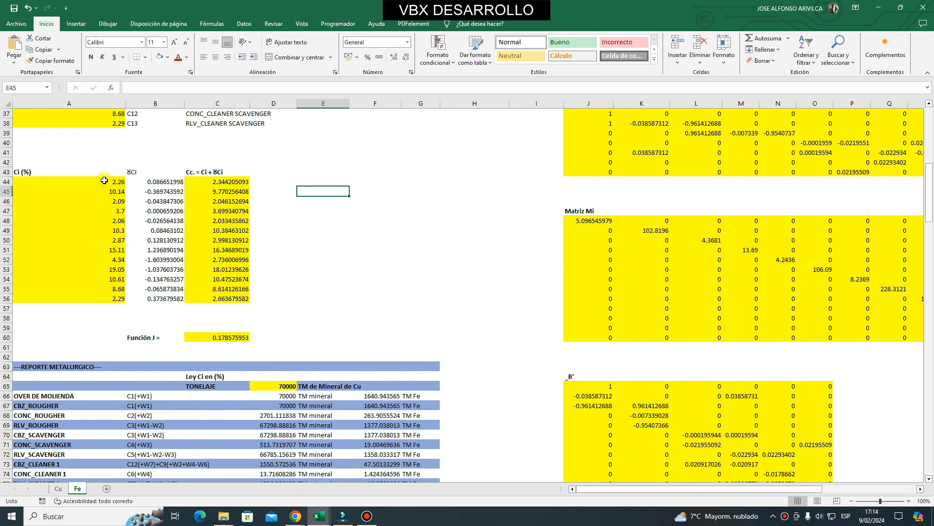
drag(104, 181, 108, 298)
drag(217, 181, 218, 298)
click(299, 185)
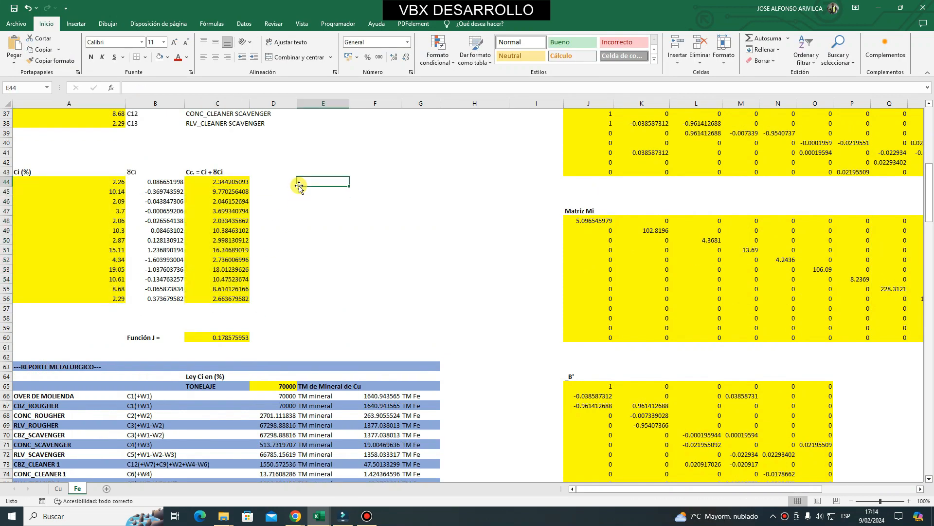
- Add a new worksheet and place a rectangle on it spanning about F6 to H9
click(108, 489)
click(75, 23)
click(154, 59)
click(172, 82)
drag(223, 154, 304, 191)
mouse_move(285, 156)
mouse_down()
mouse_move(264, 154)
mouse_move(286, 164)
mouse_up()
- Link cell G5 above the rectangle to the corrected grade in Fe!C44 and label it %Fe in F5
click(274, 152)
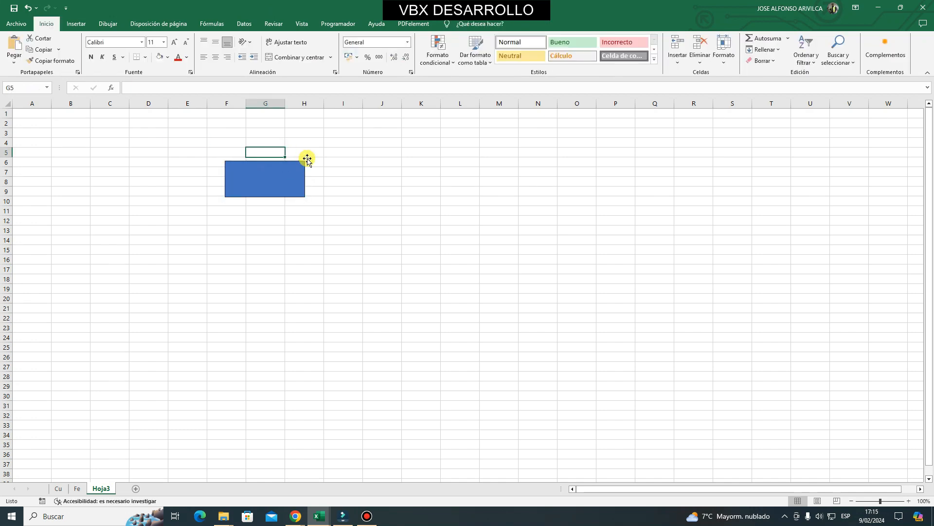
text(=)
click(79, 489)
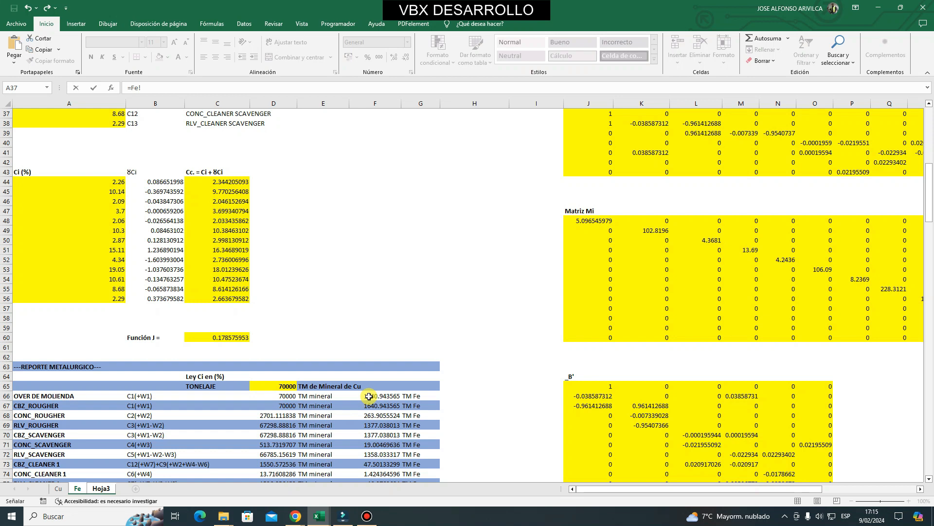
click(210, 181)
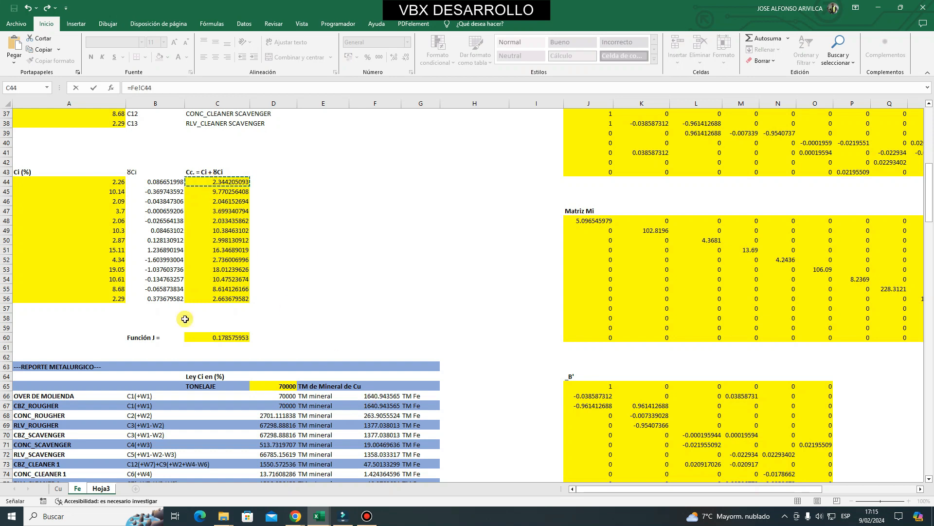
key(Return)
click(230, 153)
text(%Fe)
key(Return)
- Nudge the rectangle under the first grade, then label F11 %Fe and link G11 to the corrected grade in Fe!C45
drag(267, 163, 252, 163)
click(245, 210)
text(%Fe)
click(271, 212)
text(=)
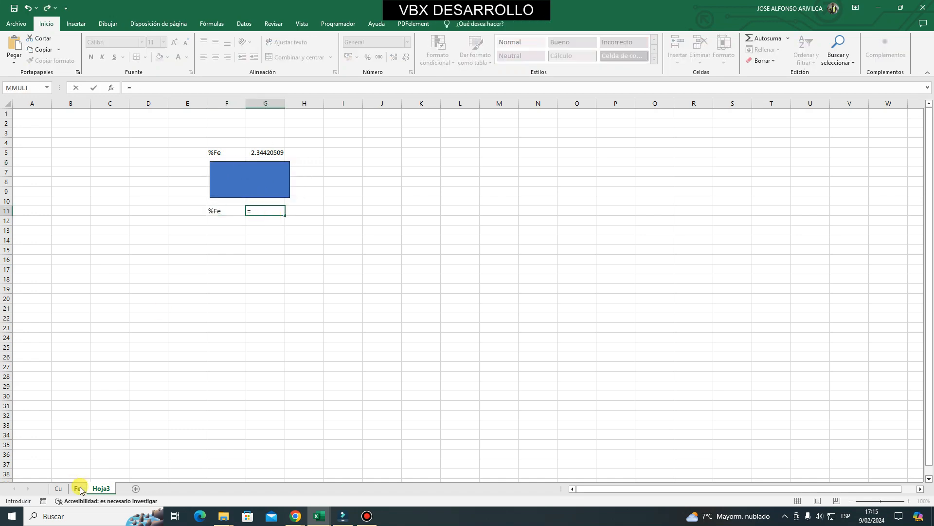
click(77, 488)
scroll(216, 371, up, 4)
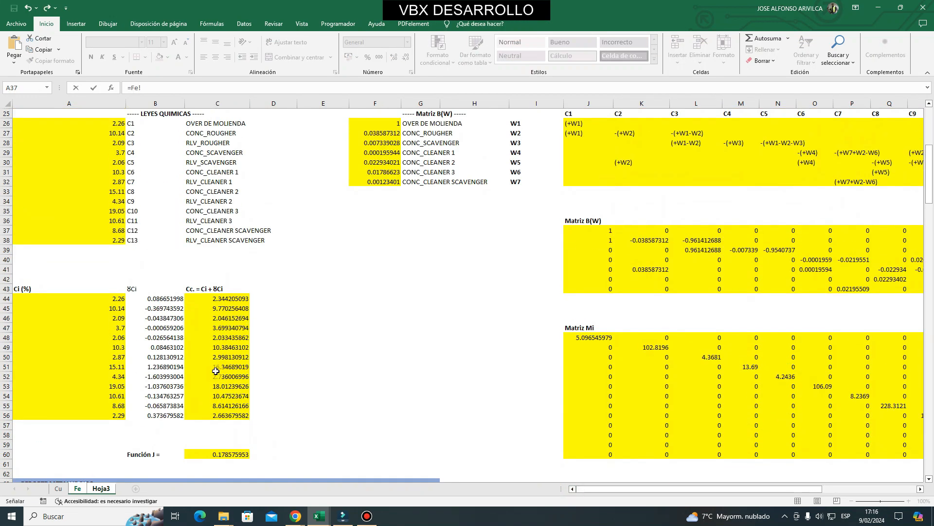
click(218, 308)
key(Return)
- Format the grades in G5 and G11 to show two decimals
click(265, 152)
click(405, 57)
click(405, 57)
click(403, 58)
click(266, 210)
triple_click(405, 57)
triple_click(405, 58)
- Beside the slightly shifted rectangle, label H7 %Fe and link I7 to the corrected grade in Fe!C46
click(313, 173)
drag(276, 177, 272, 177)
click(318, 173)
text(%Fe)
key(Tab)
text(=)
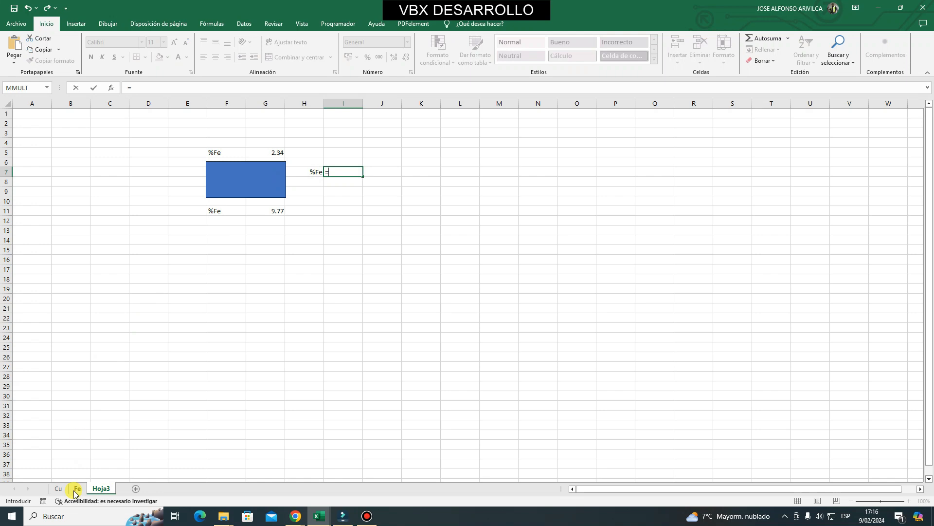
click(76, 488)
click(208, 318)
key(Return)
- Format the grade in I7 to show two decimals
click(343, 172)
click(407, 58)
triple_click(407, 58)
double_click(406, 58)
- Extend the %Fe labels to Feed %Fe in F5, Tail %Fe in H7 and Conc %Fe in F11
click(214, 154)
click(129, 88)
text(Feed)
click(297, 173)
double_click(311, 174)
text(Tail)
click(230, 207)
click(129, 88)
text(Conc)
key(Return)
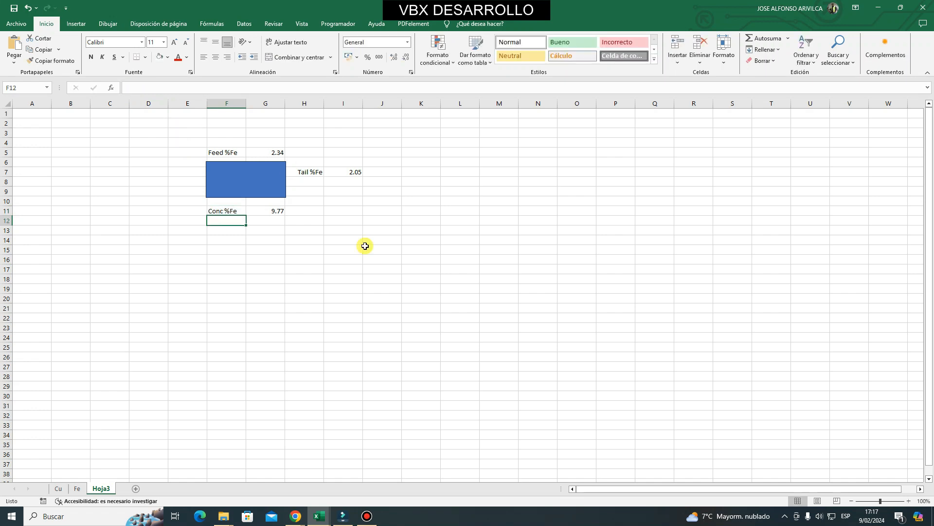
- Add the text Recovery inside the blue rectangle
right_click(249, 181)
click(271, 257)
text(Recovery)
click(271, 258)
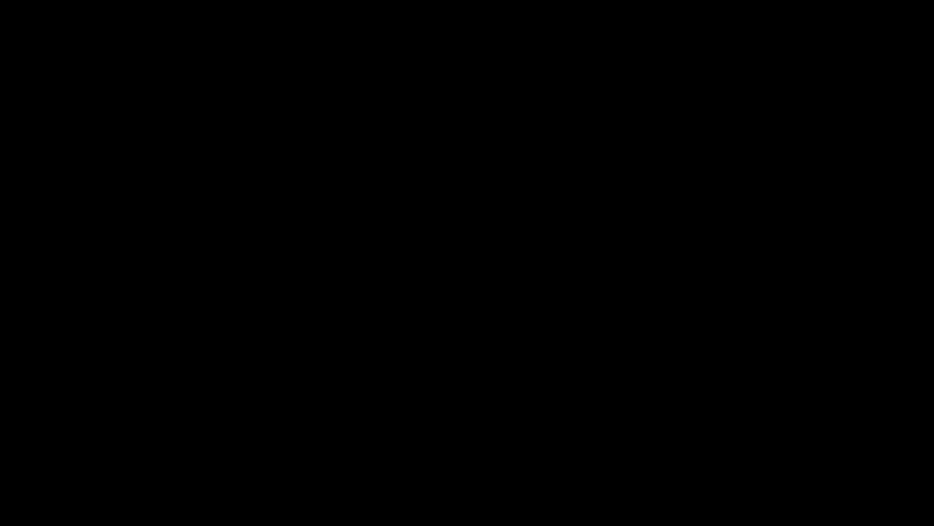